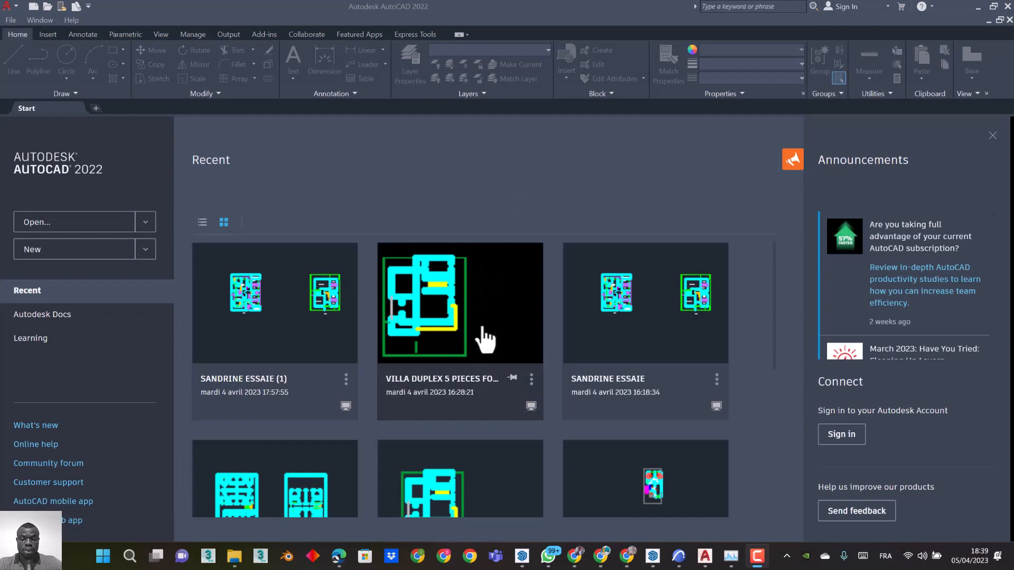
Open the recent drawing VILLA DUPLEX 5 PIECES FORMA SAMEDI ETAGE
click(444, 320)
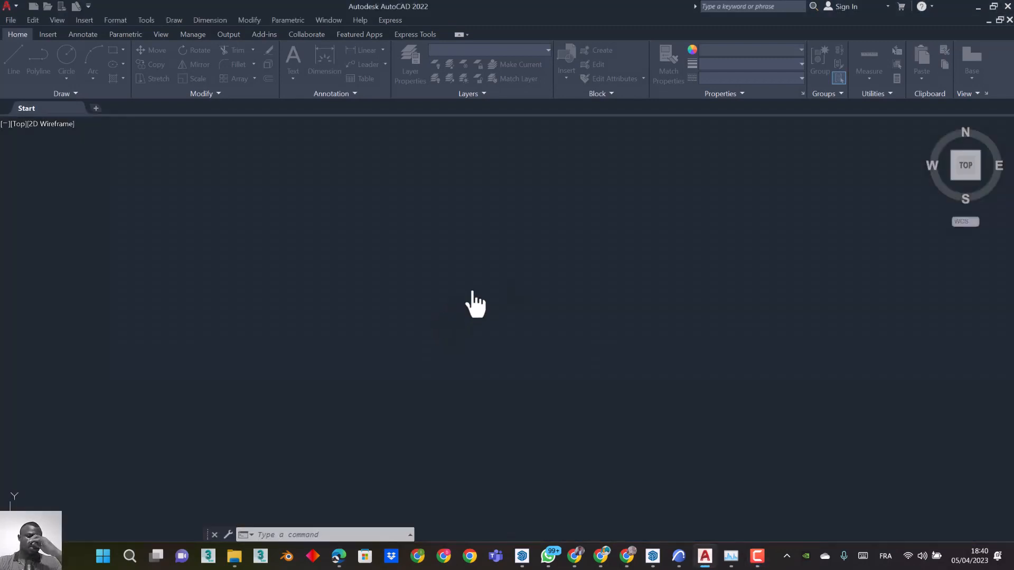
click(304, 350)
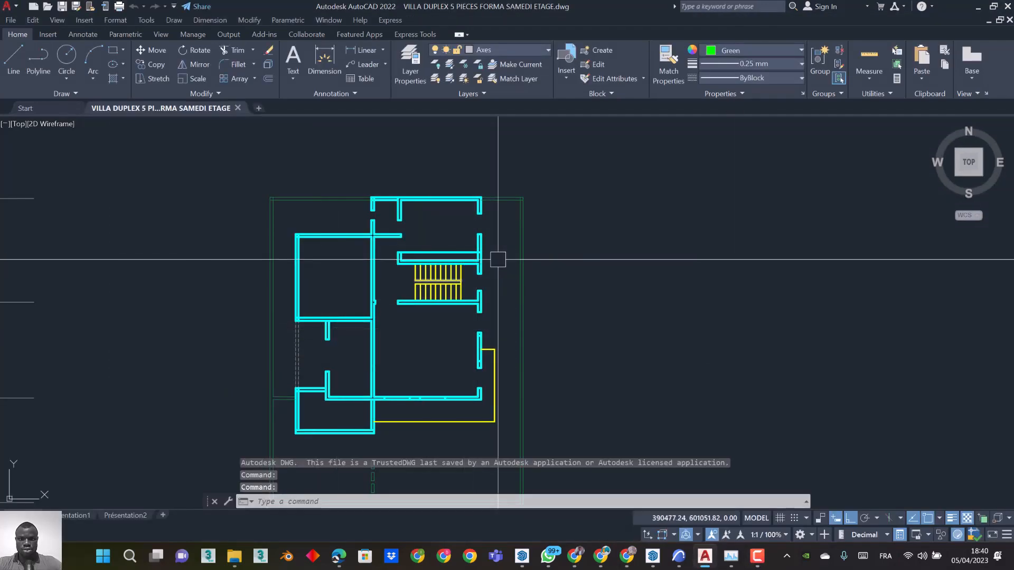
middle_drag(495, 249, 474, 217)
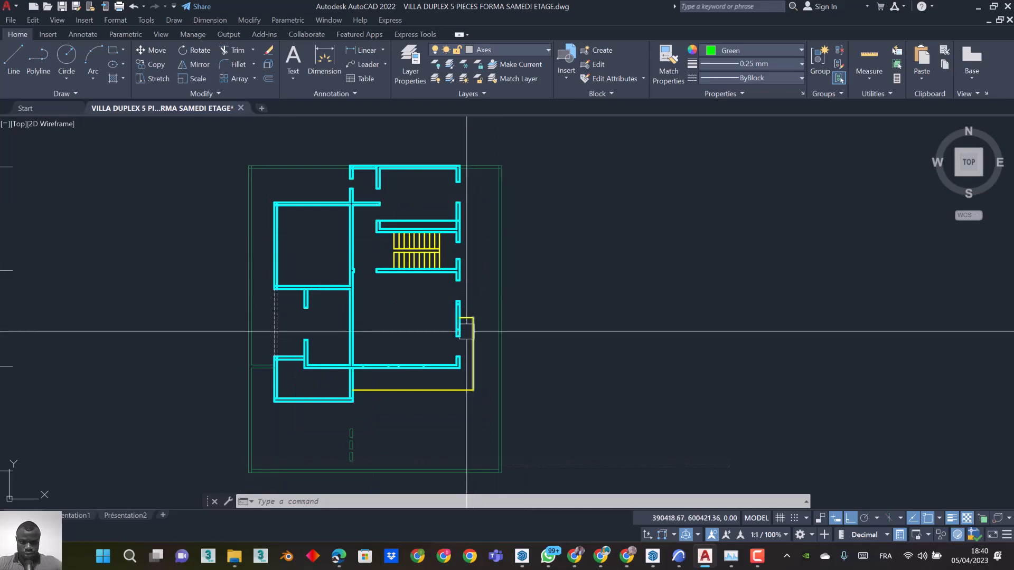
scroll(472, 325, up, 2)
click(415, 264)
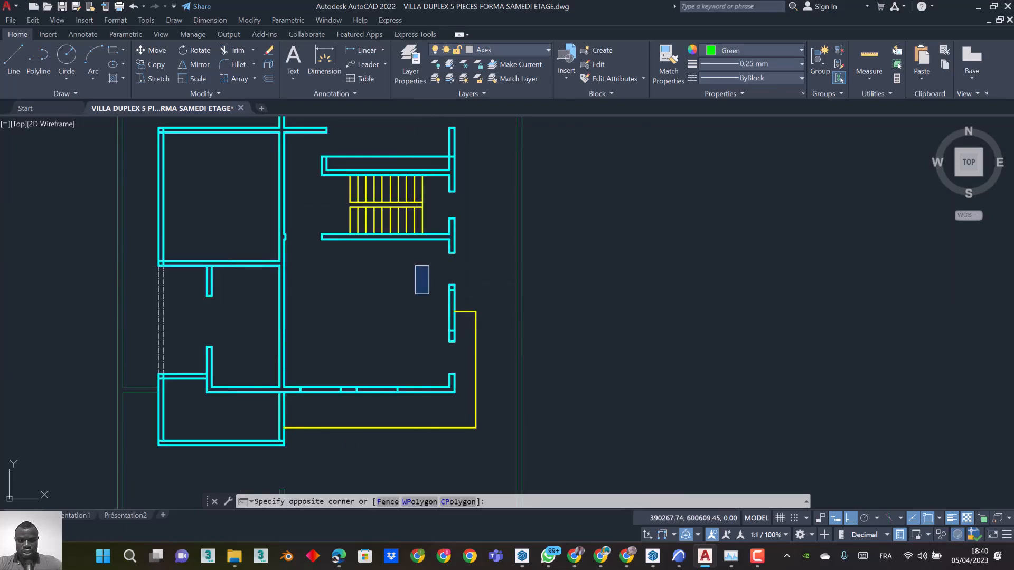
click(464, 361)
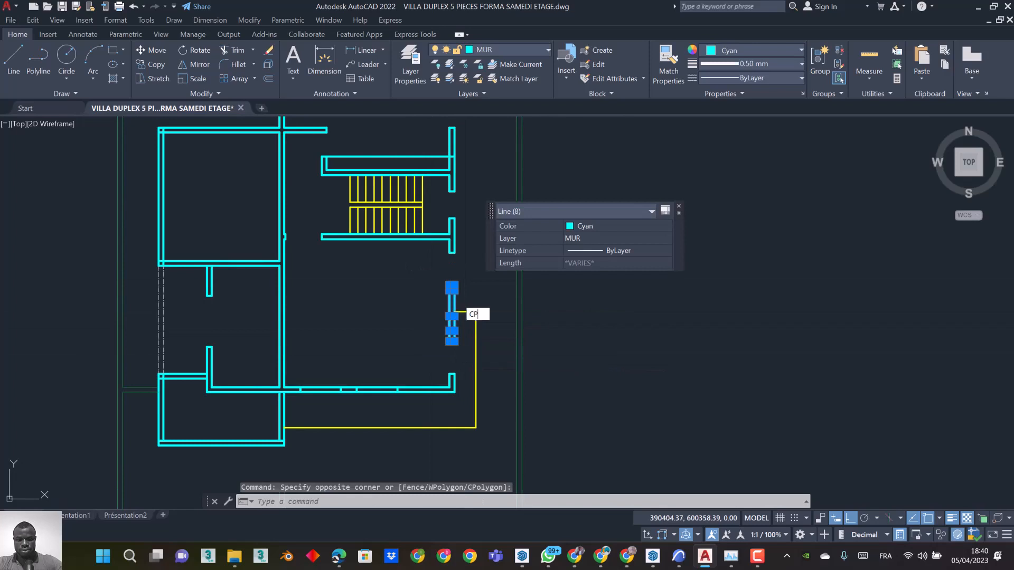
text(CP)
key(Return)
key(Escape)
key(Escape)
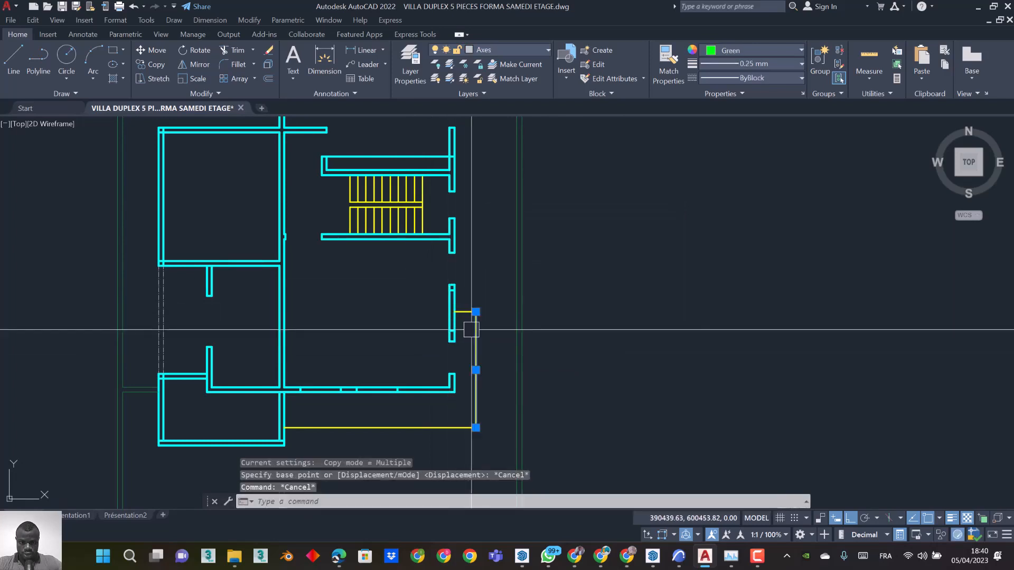
middle_drag(473, 355, 468, 309)
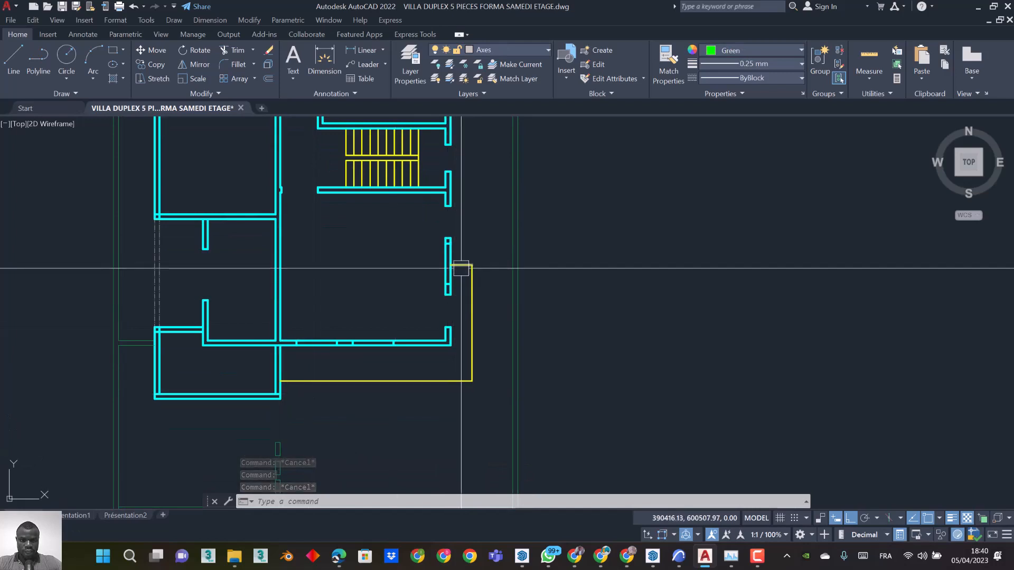
middle_drag(462, 262, 442, 287)
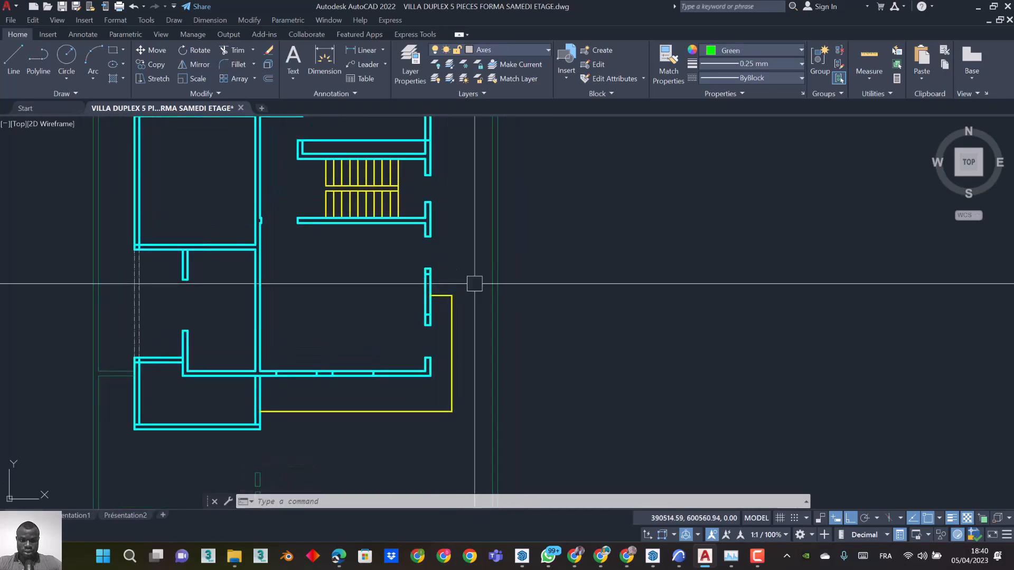
click(517, 274)
key(Escape)
key(Escape)
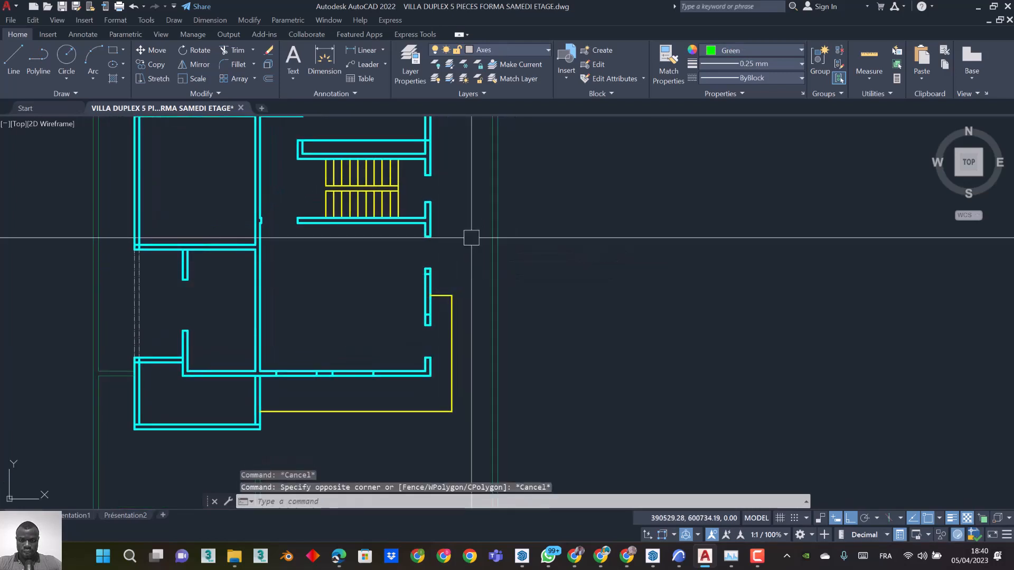
Match the yellow outline around the house's lower right corner to the properties of the green boundary line
click(673, 58)
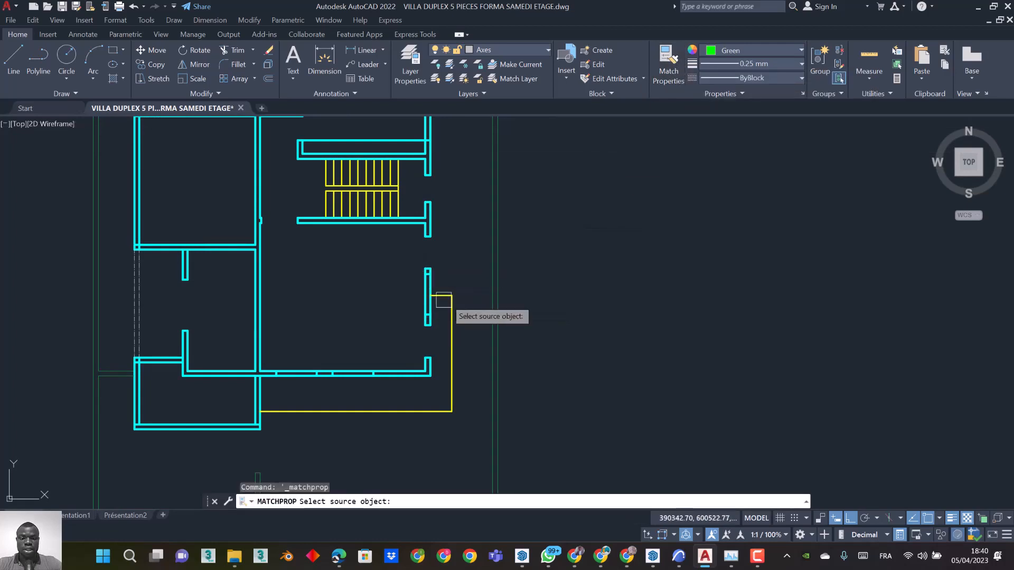
scroll(466, 288, up, 4)
scroll(522, 281, down, 2)
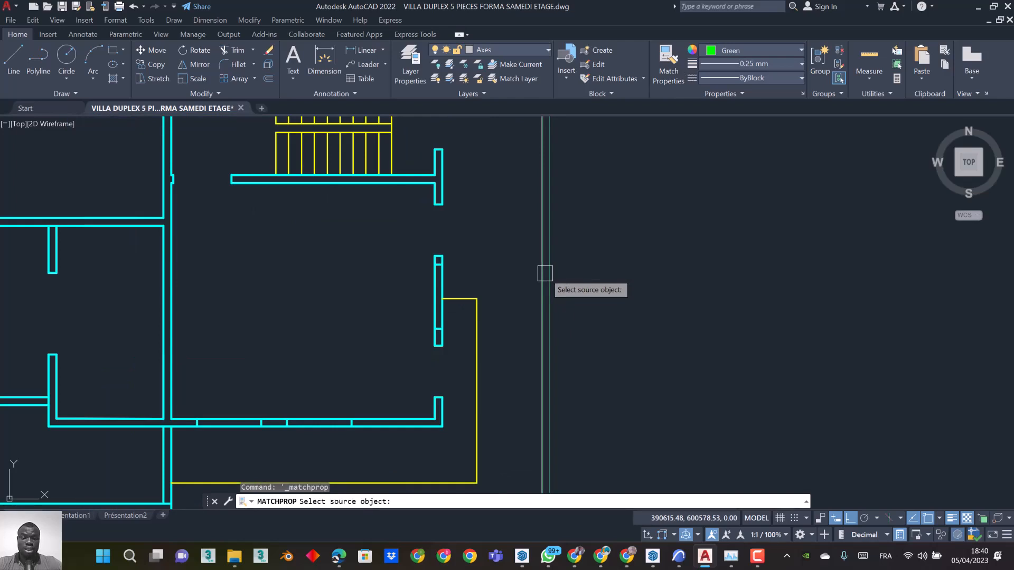
click(547, 261)
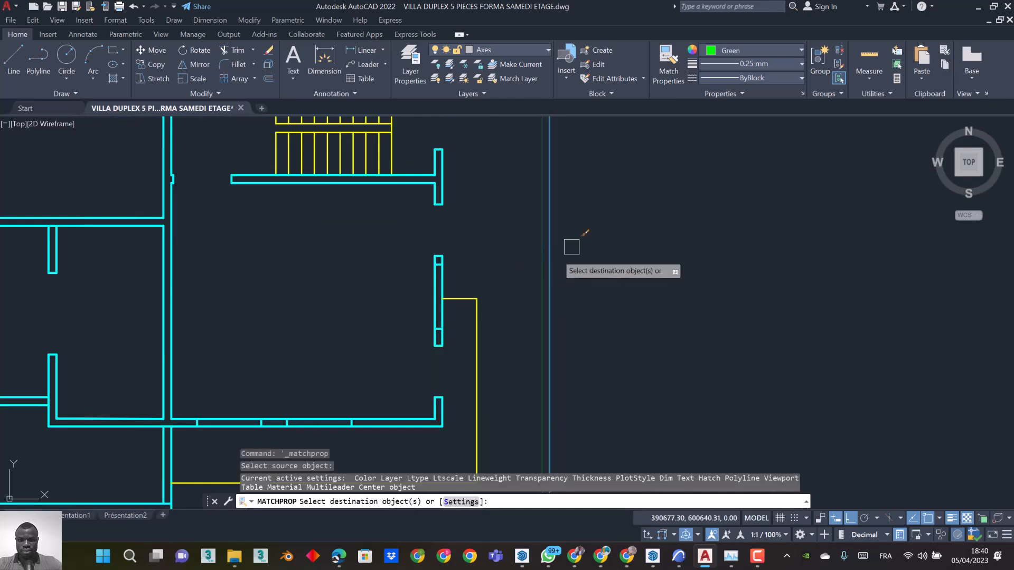
middle_drag(527, 301, 525, 255)
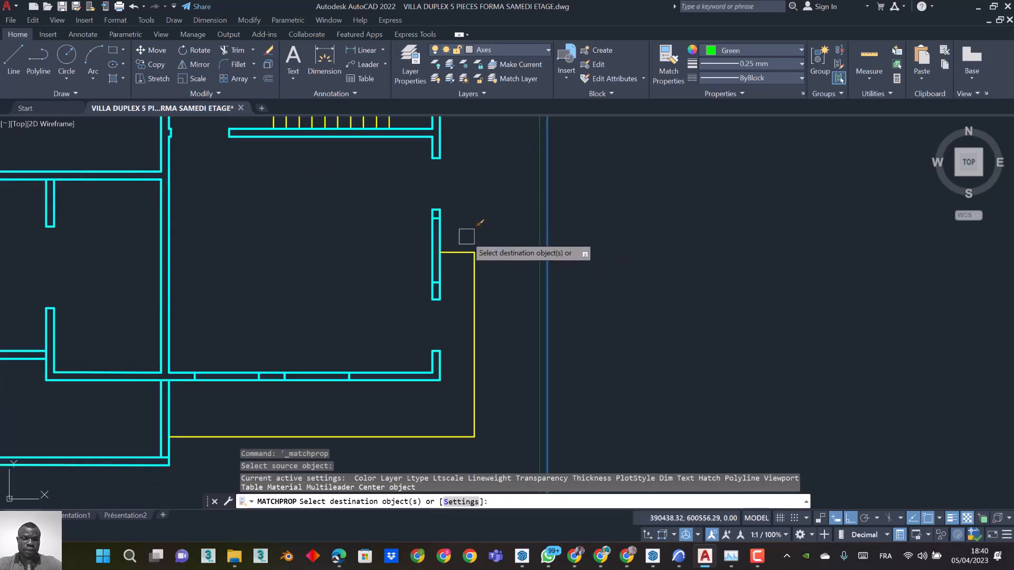
click(460, 252)
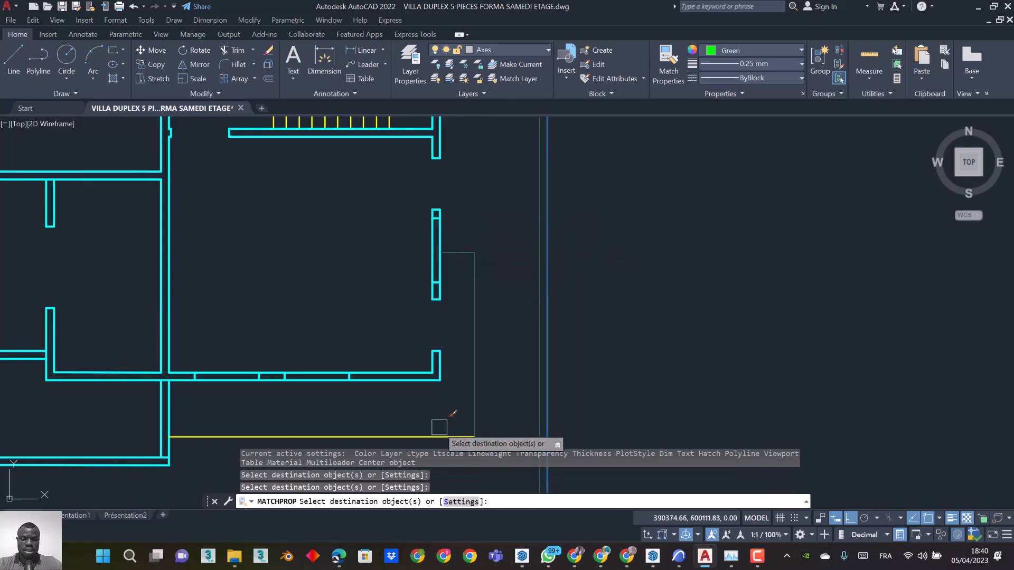
click(453, 436)
key(Escape)
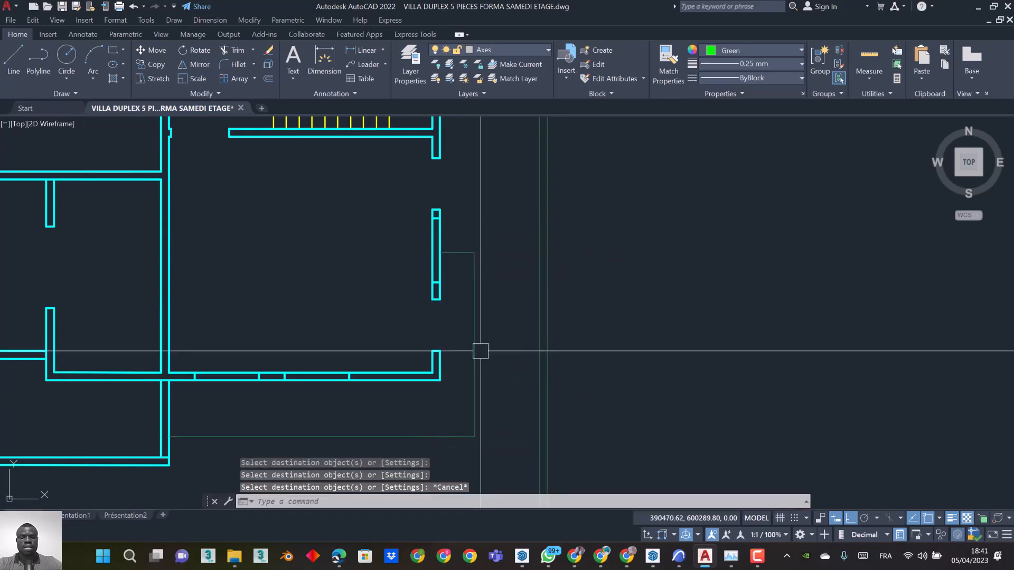
scroll(480, 351, down, 5)
scroll(520, 266, up, 4)
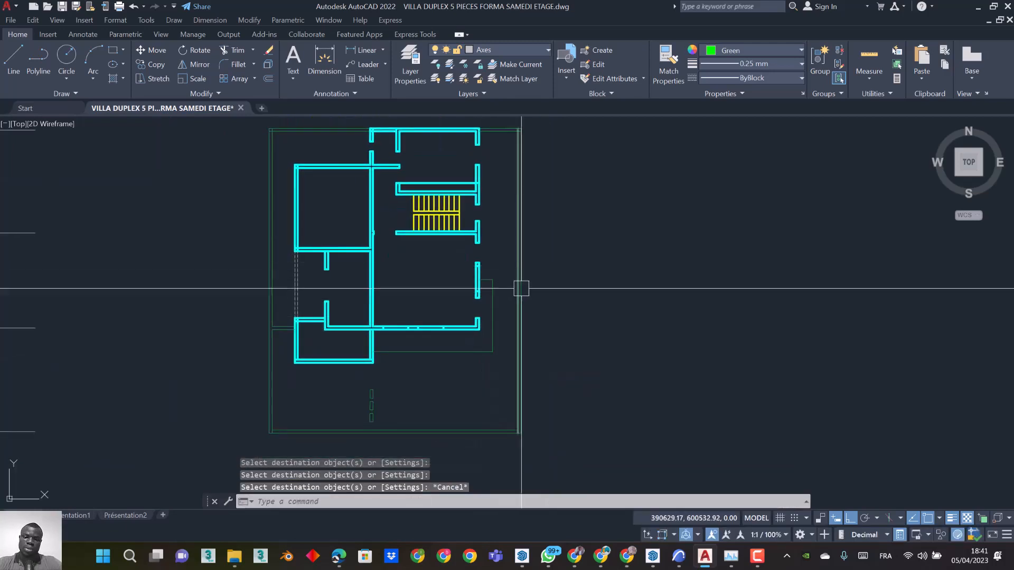
click(520, 269)
key(Escape)
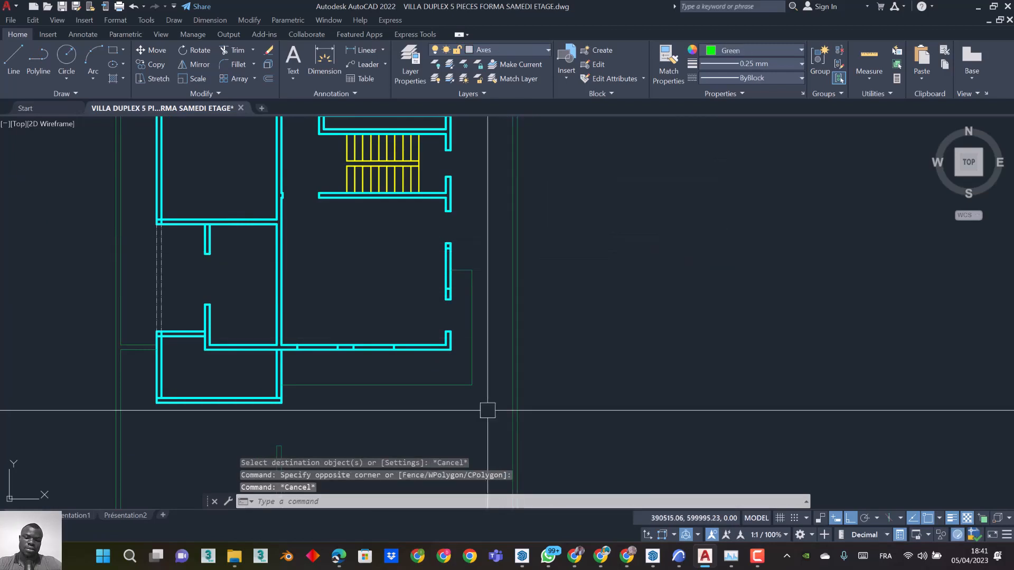
click(489, 402)
click(462, 251)
key(Escape)
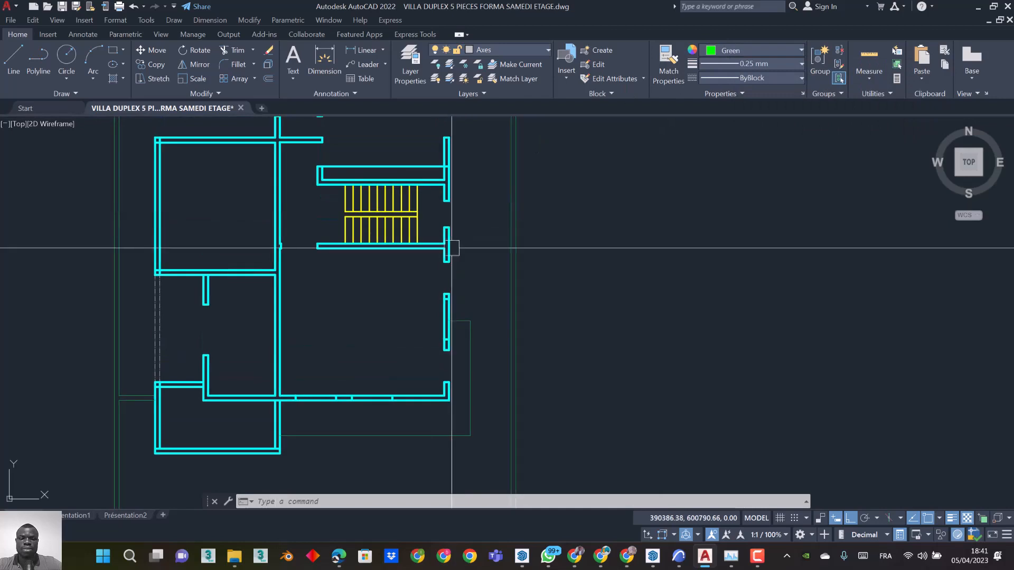
Set the colour of the outer vertical line on the wall end beside the stairs to ByLayer, on the MUR layer
scroll(454, 248, up, 4)
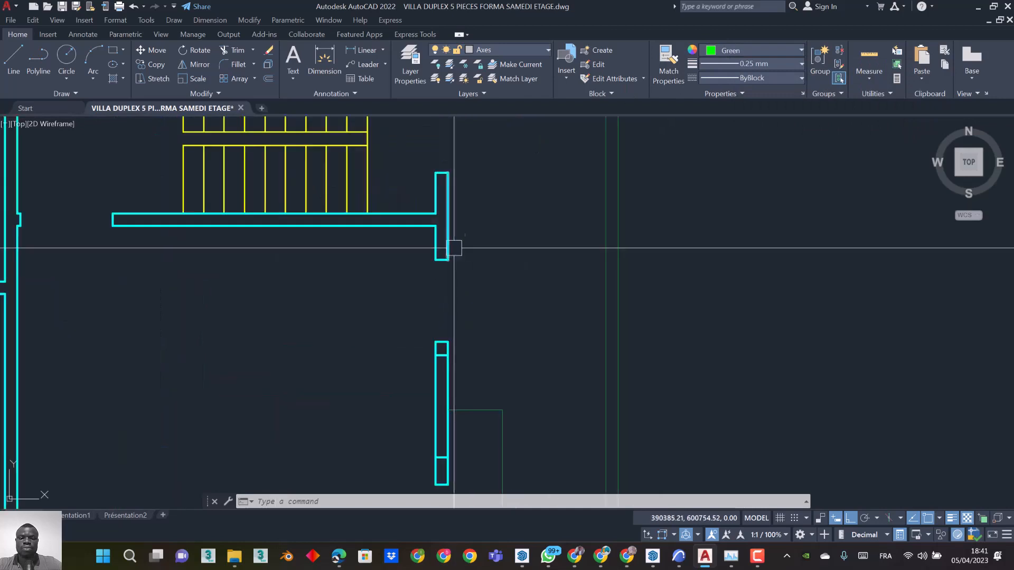
click(447, 211)
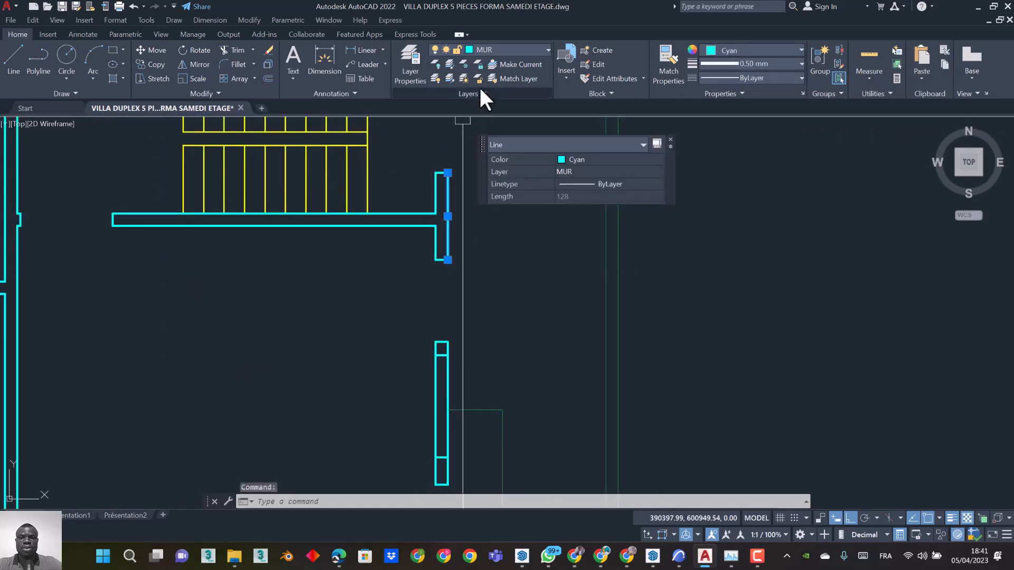
click(716, 51)
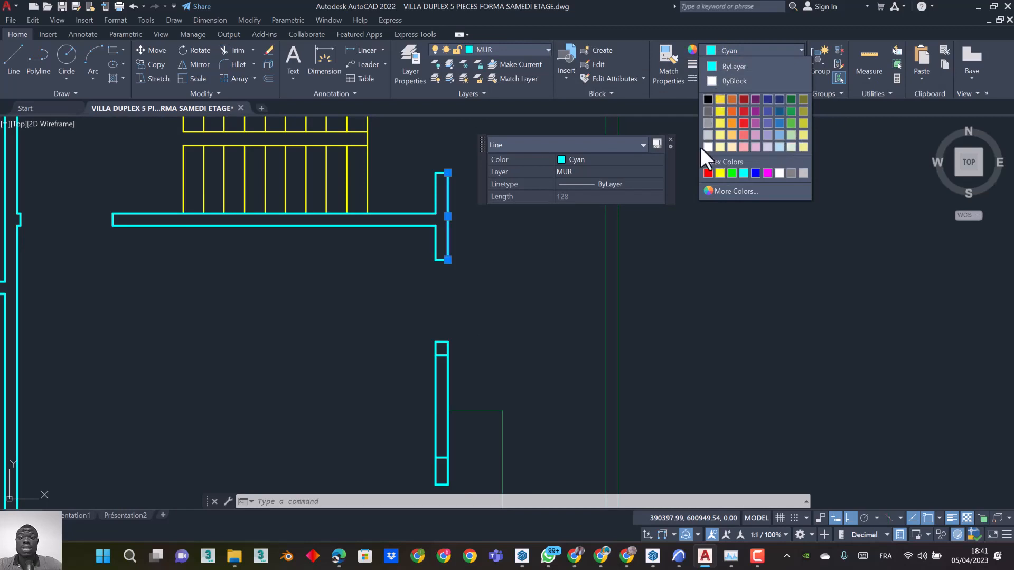
click(726, 65)
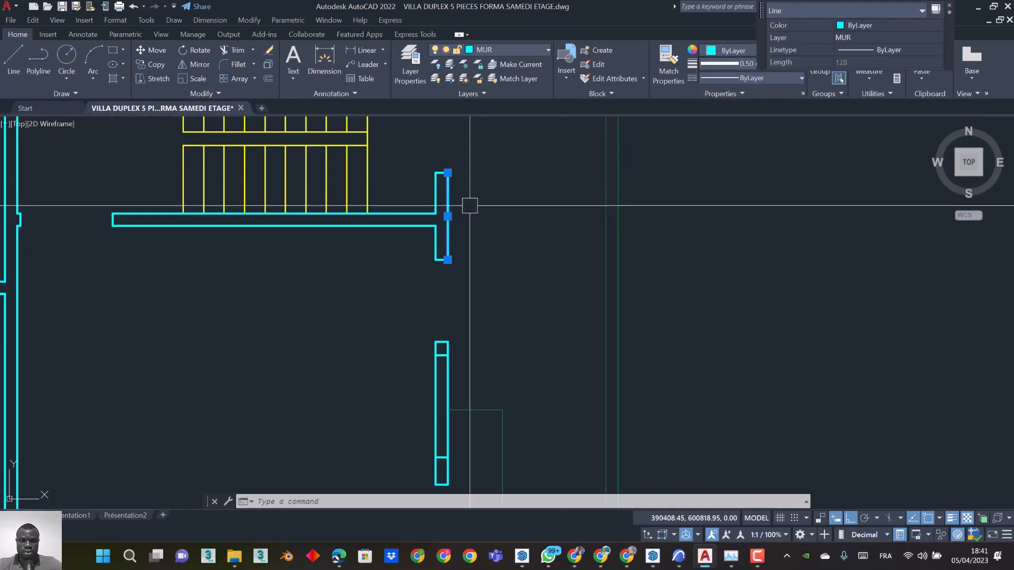
click(477, 48)
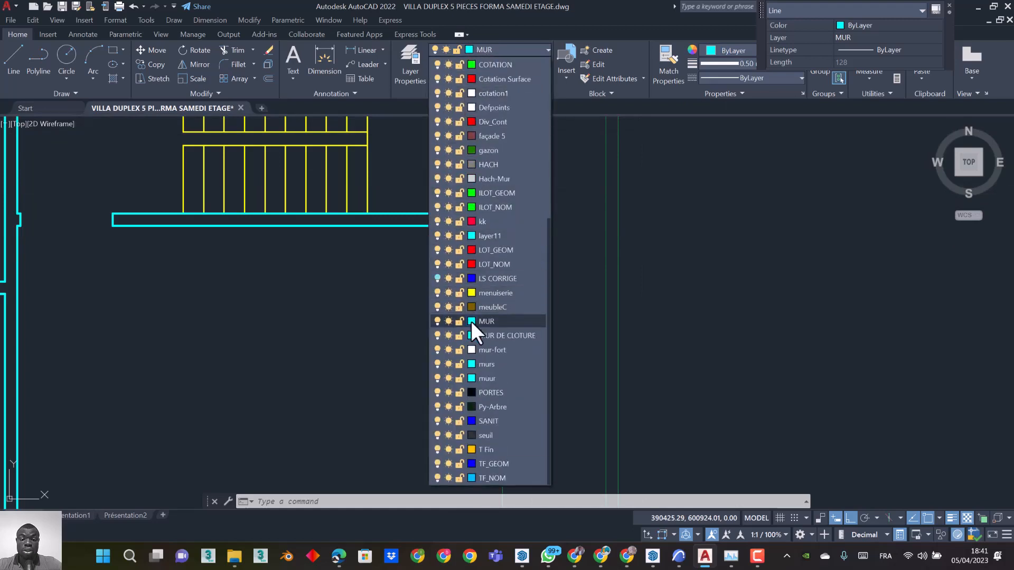
click(471, 321)
key(Escape)
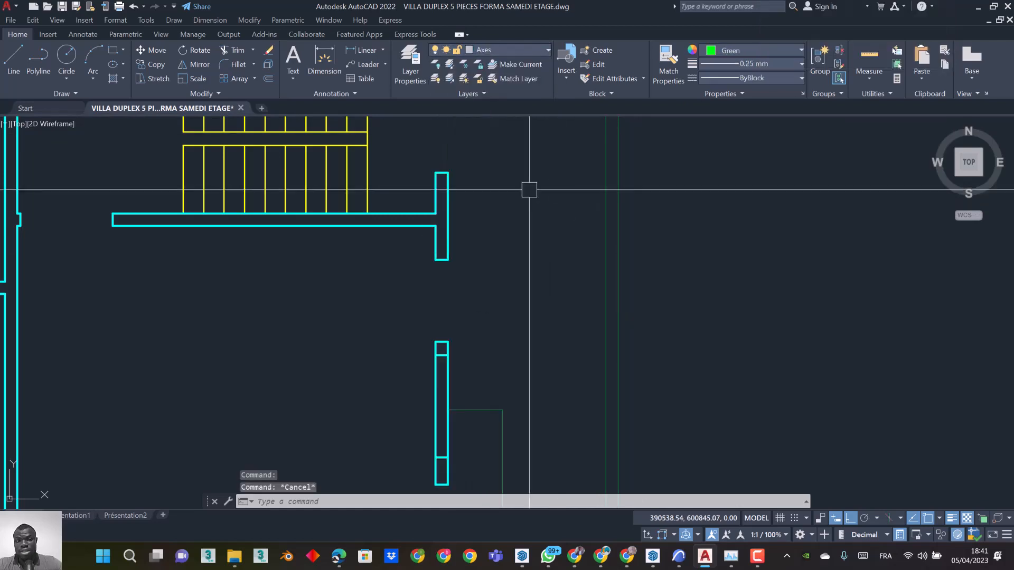
Change the colour of the outer vertical line on the wall end beside the stairs to red
click(449, 221)
click(733, 49)
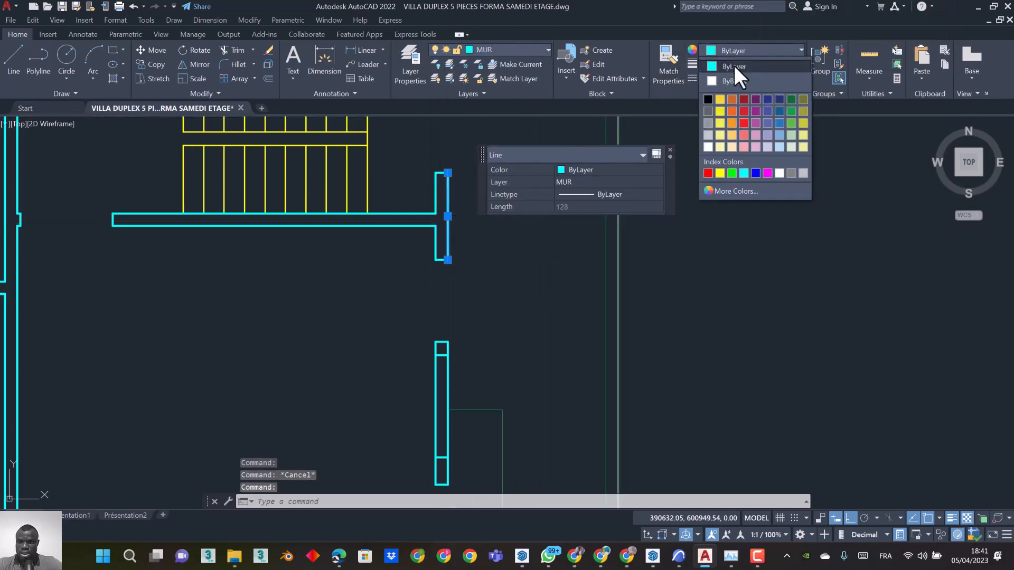
click(706, 173)
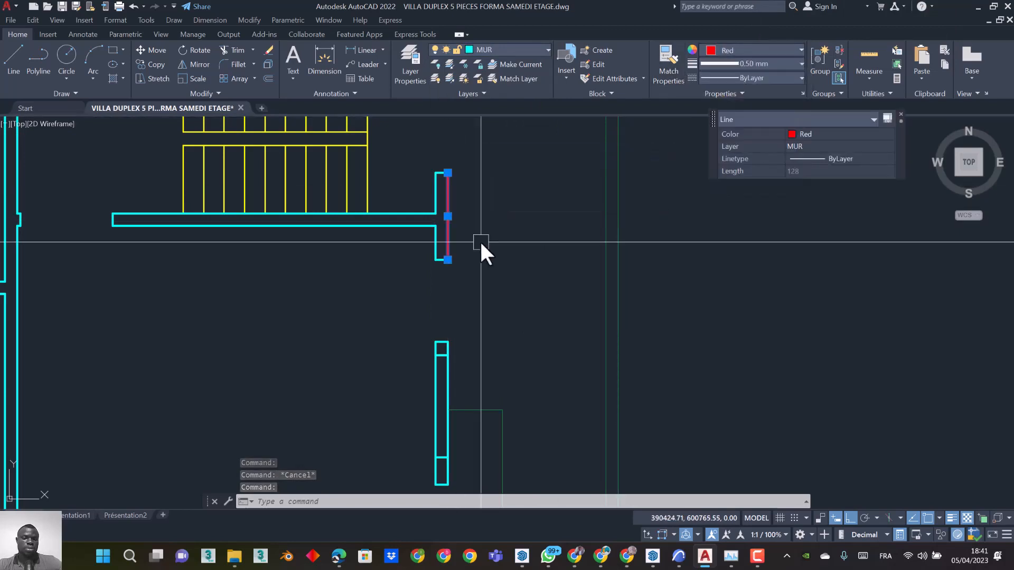
key(Escape)
key(Escape)
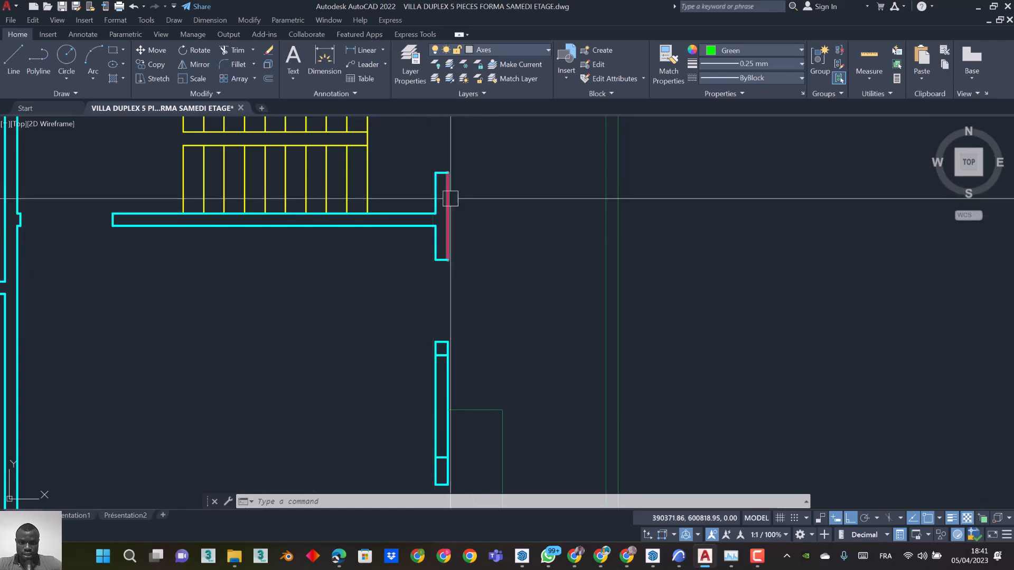
Match the red outer line of the wall end to the properties of the parallel cyan inner wall line
click(669, 65)
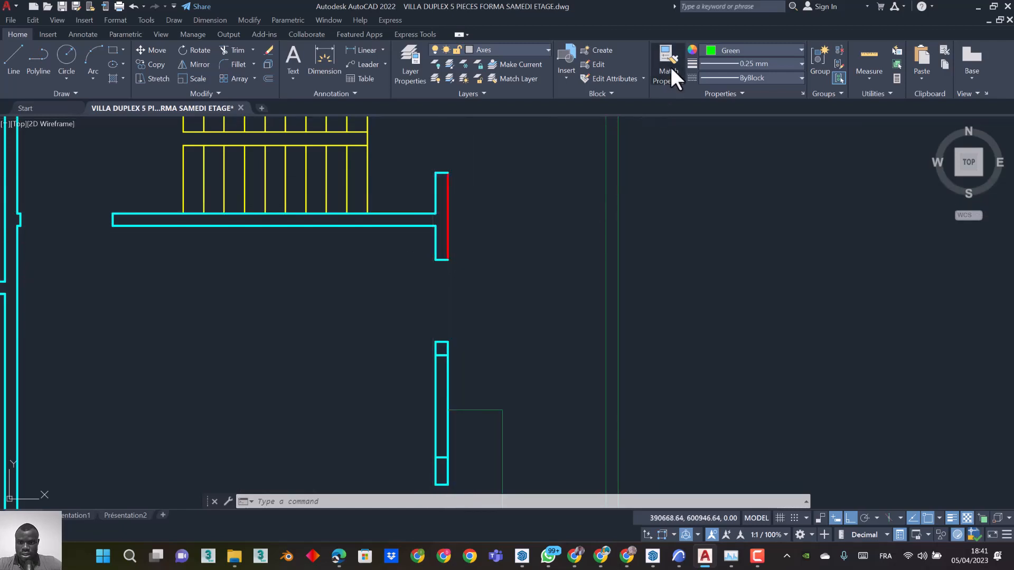
click(436, 194)
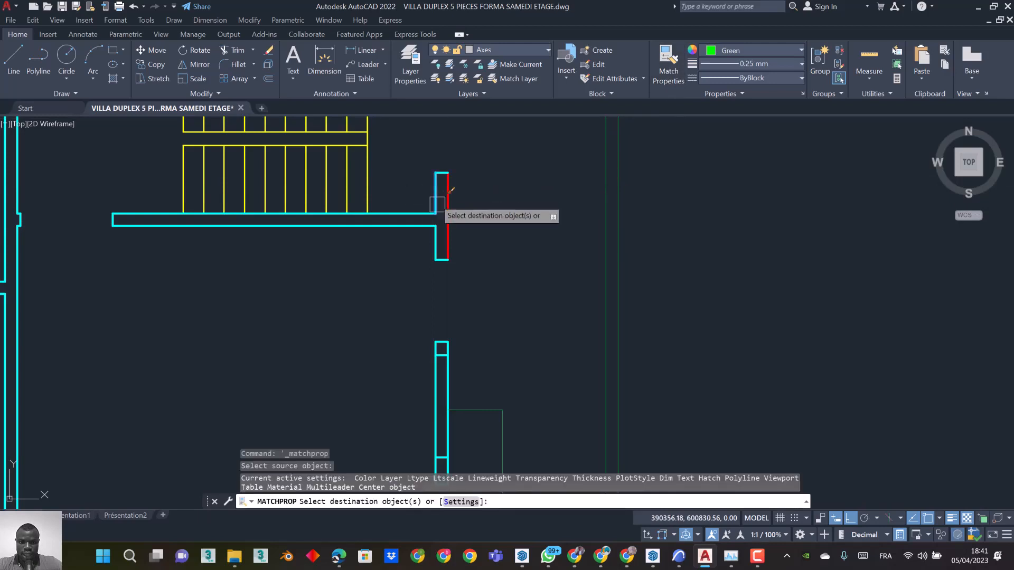
click(448, 212)
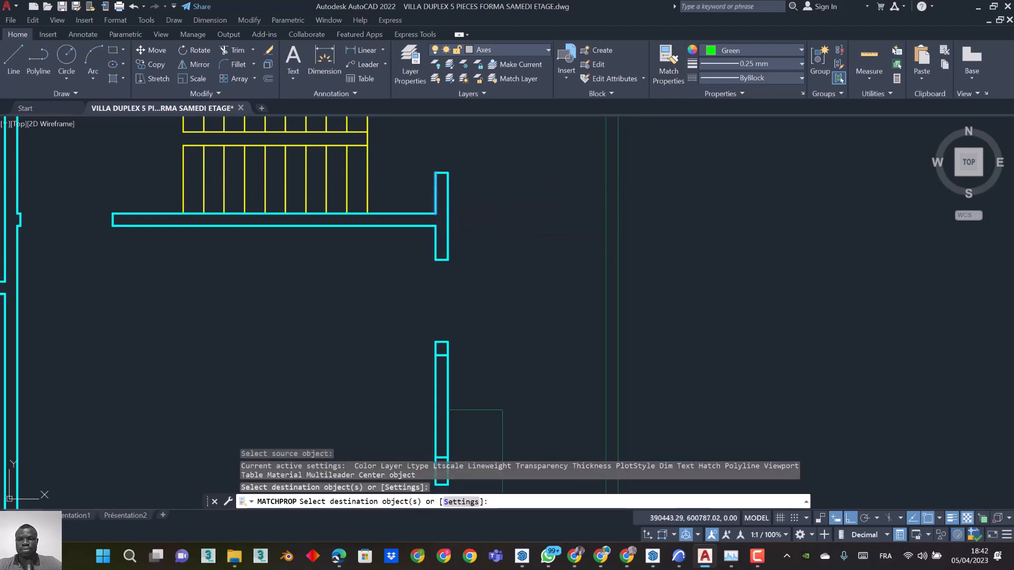
key(Escape)
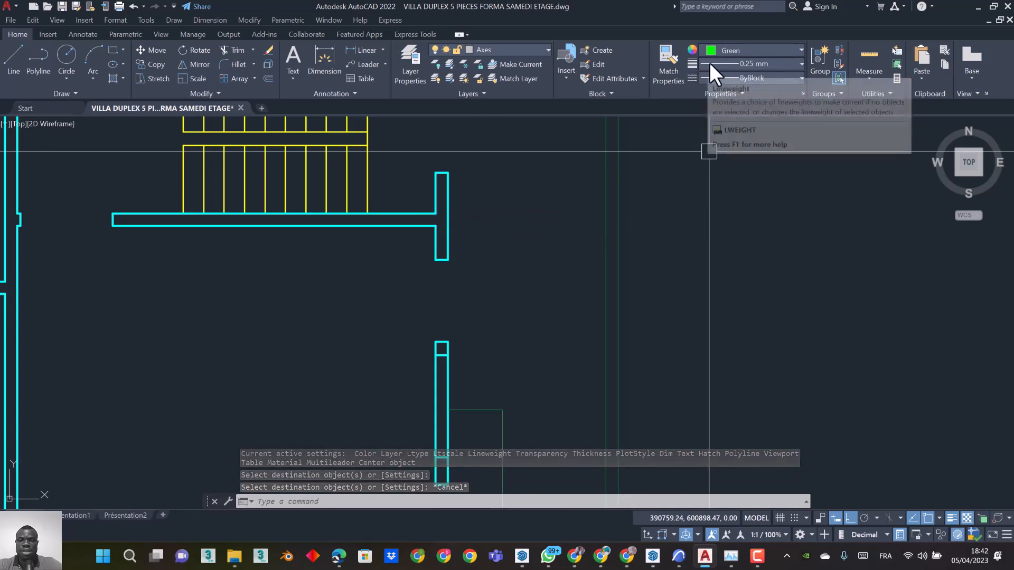
Look through the available lineweights, from ByLayer up to 2.11 mm, without choosing one
click(727, 65)
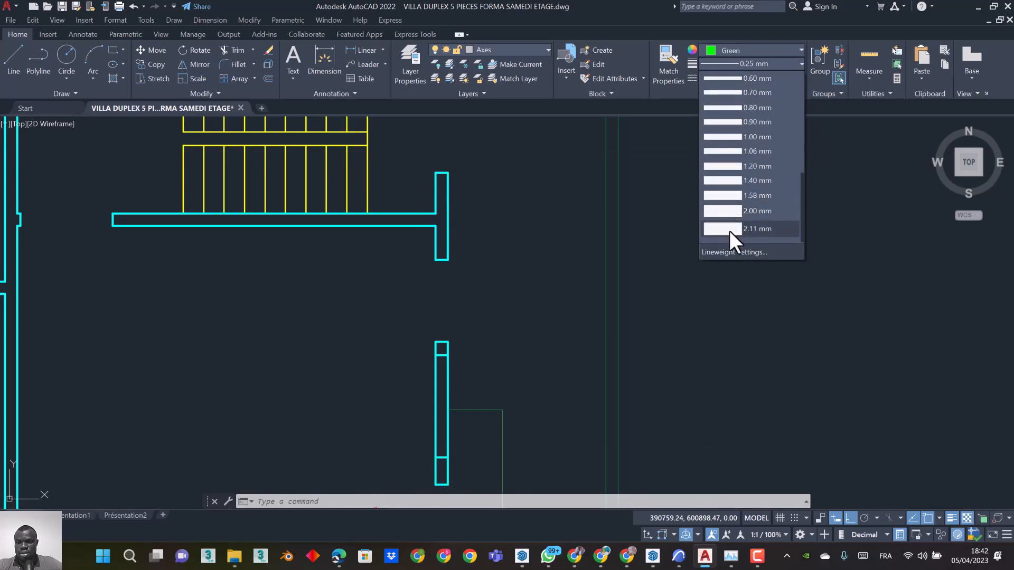
scroll(730, 226, up, 4)
scroll(742, 108, down, 5)
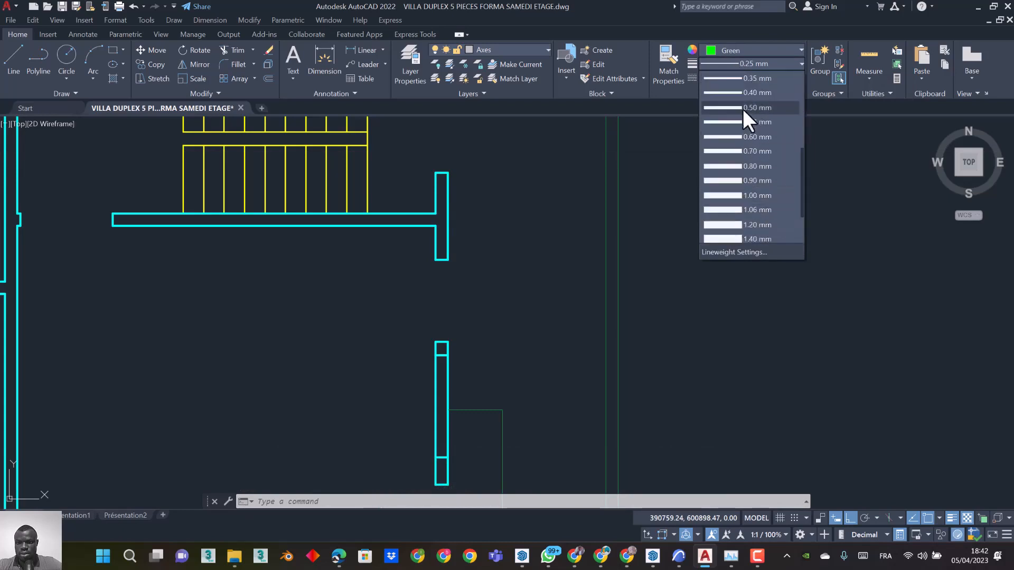
scroll(740, 191, up, 5)
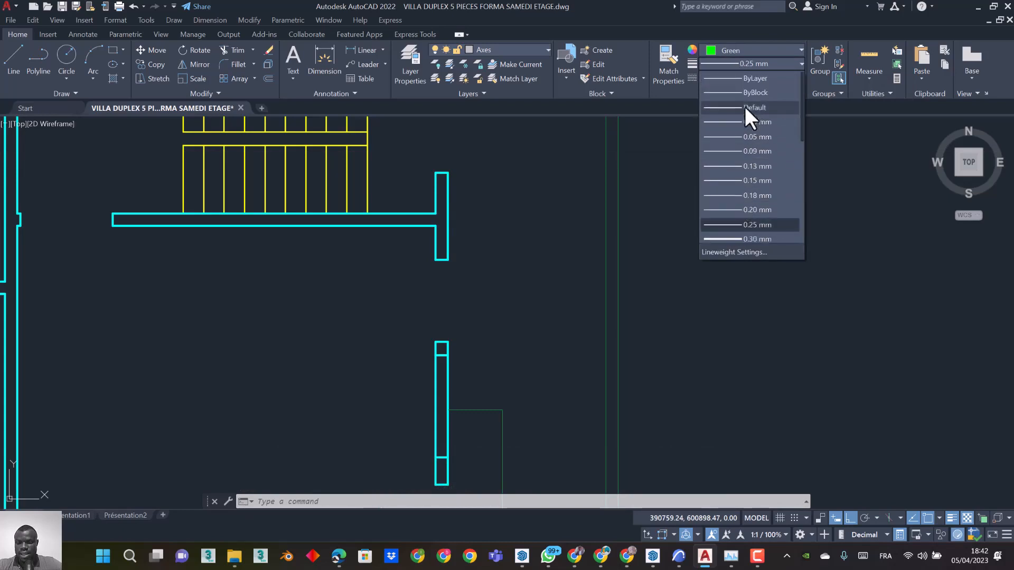
scroll(733, 208, down, 5)
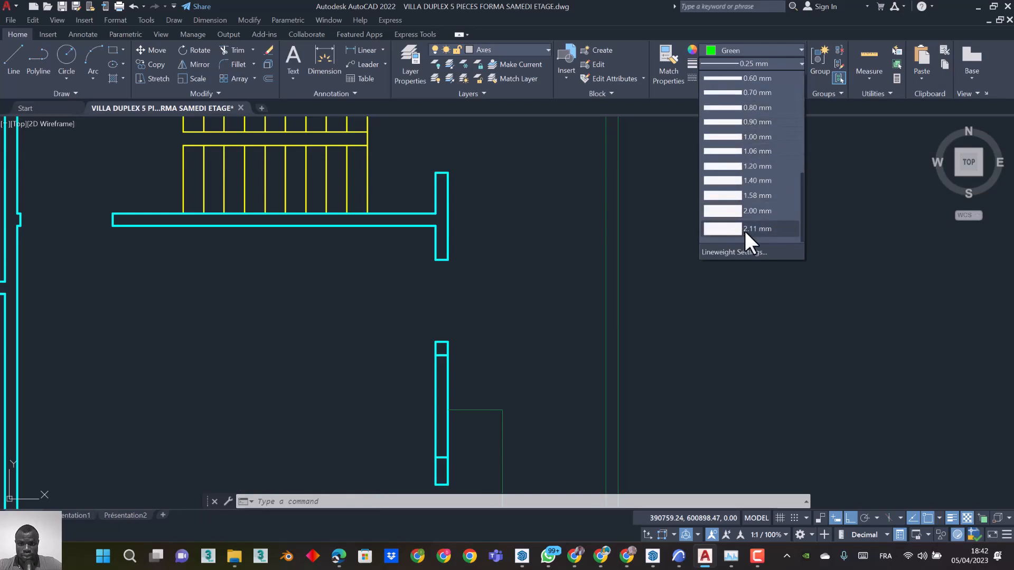
key(Escape)
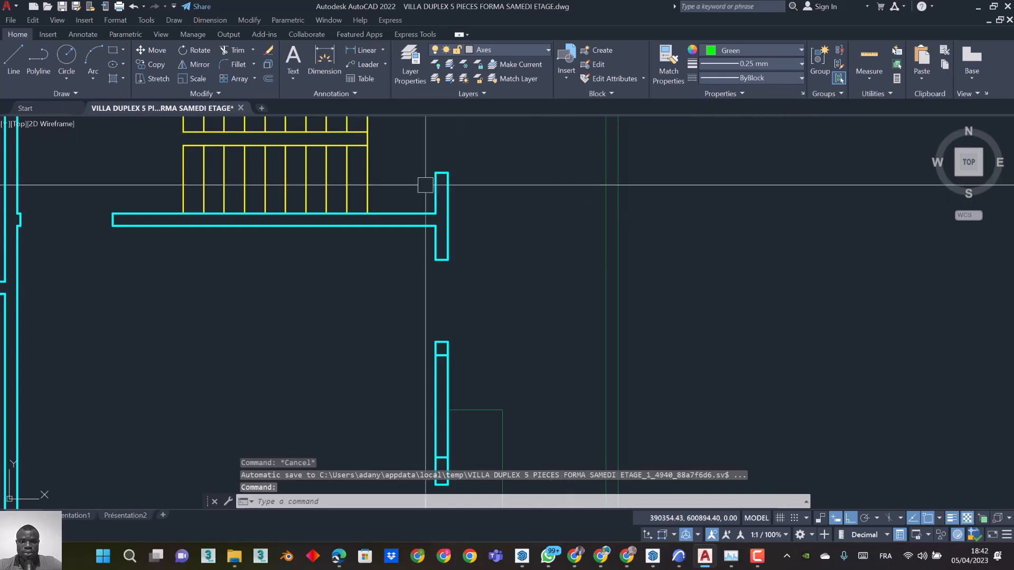
Set the lineweight of the outer vertical line on the wall end beside the stairs to 0.90 mm
click(447, 216)
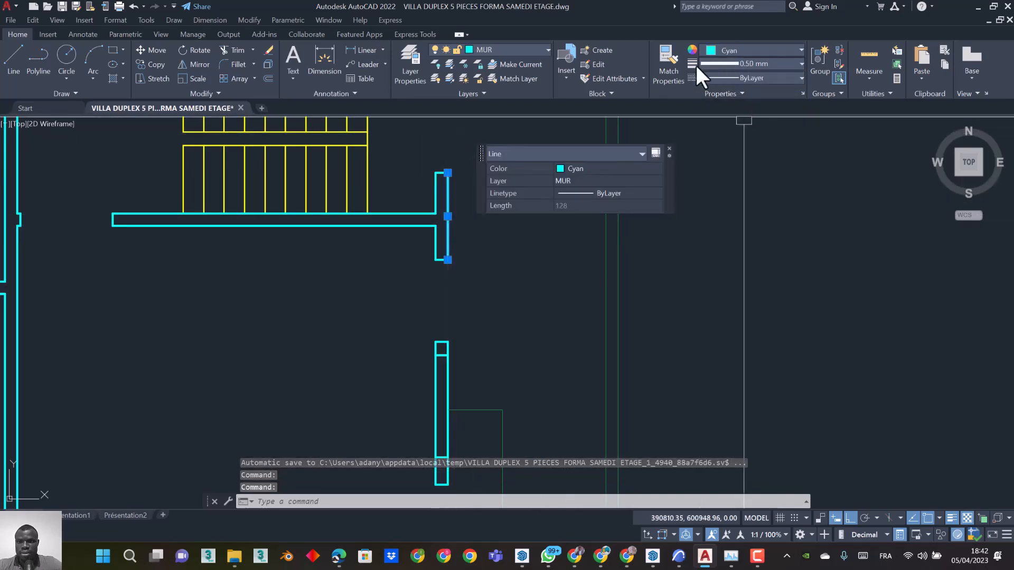
click(724, 62)
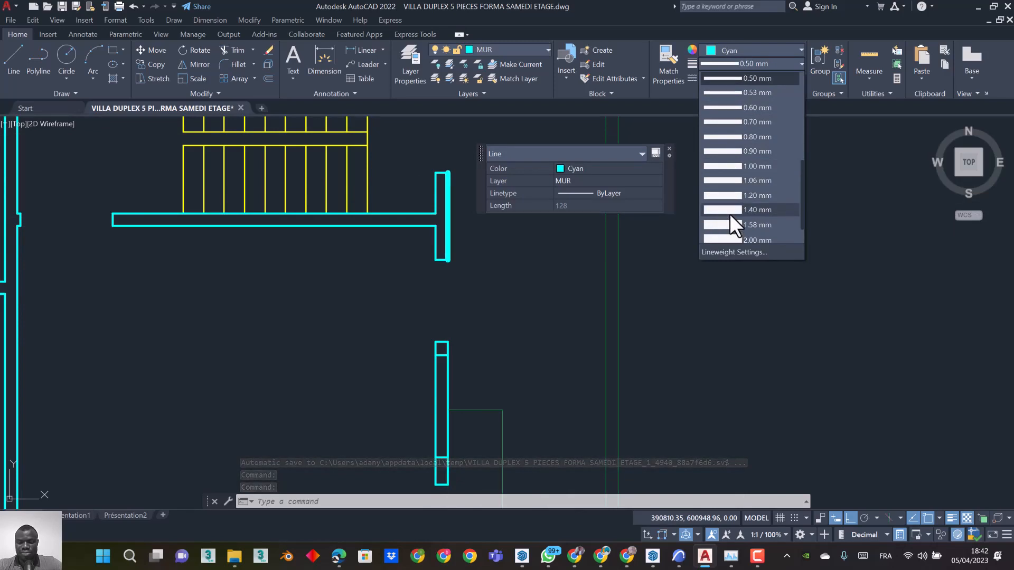
click(752, 150)
key(Escape)
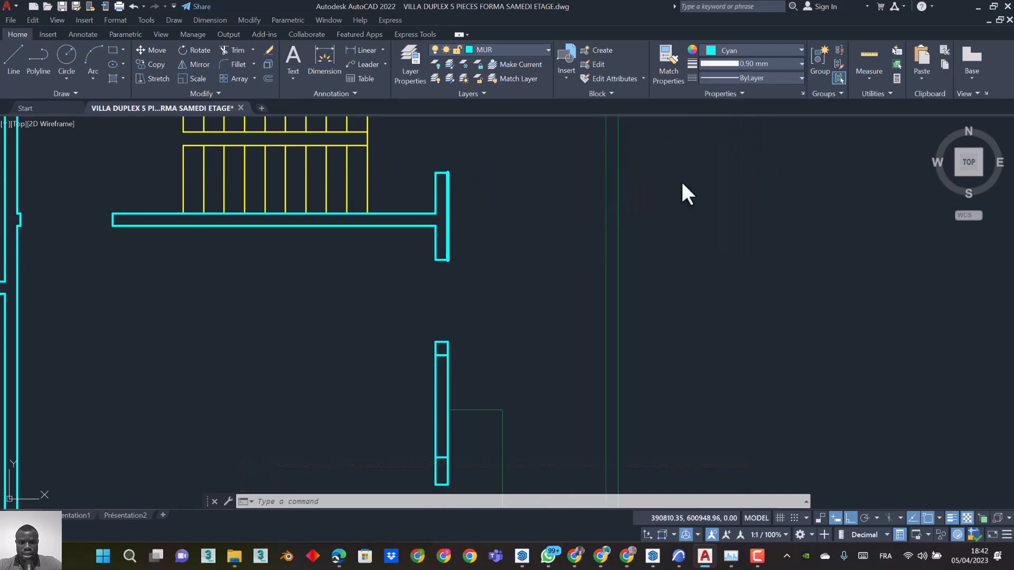
Turn the drawing's lineweight display off and back on to compare the thickened wall-end line with the others
scroll(445, 197, up, 4)
middle_drag(474, 188, 465, 228)
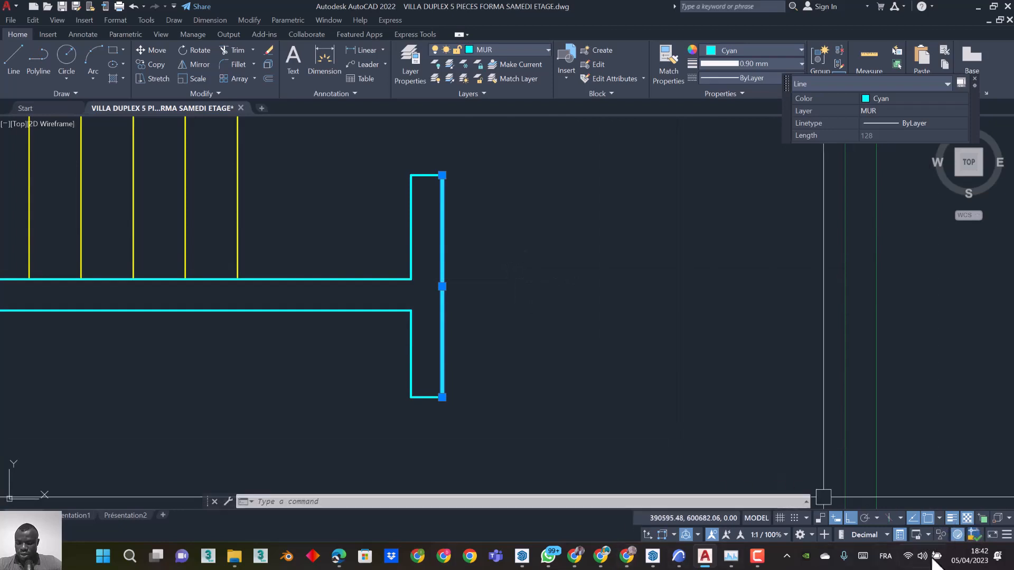
click(950, 518)
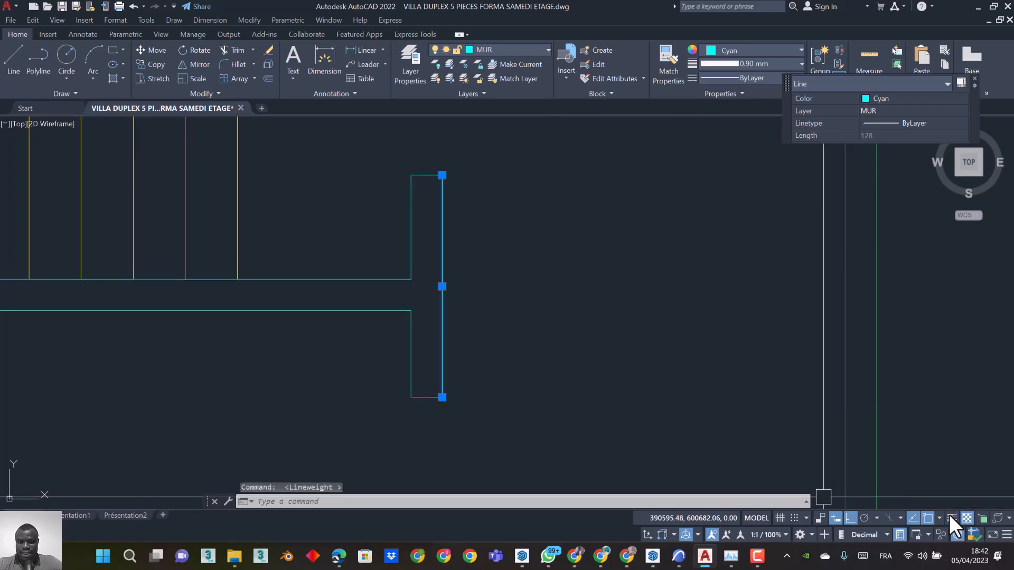
scroll(546, 324, down, 4)
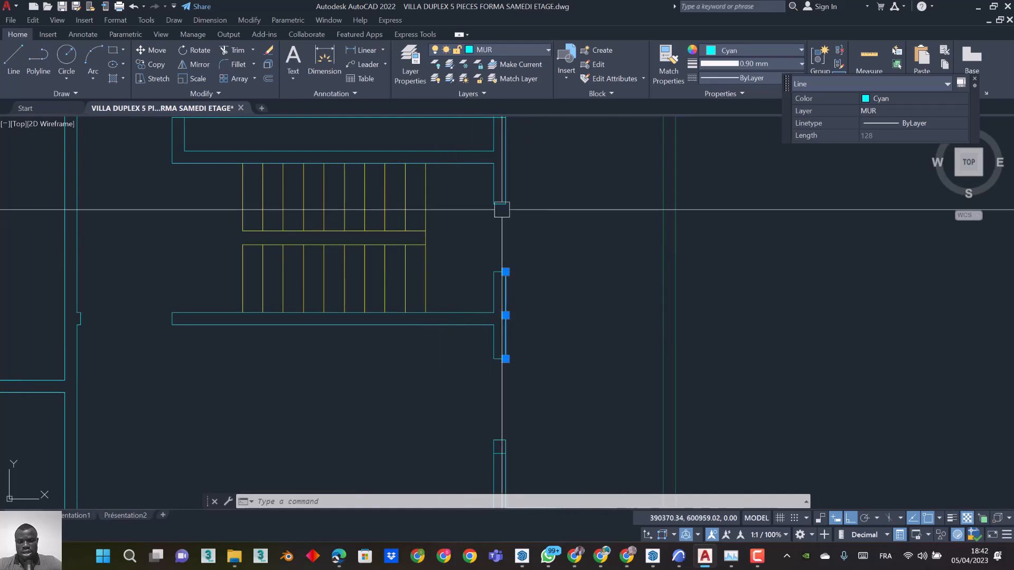
click(951, 517)
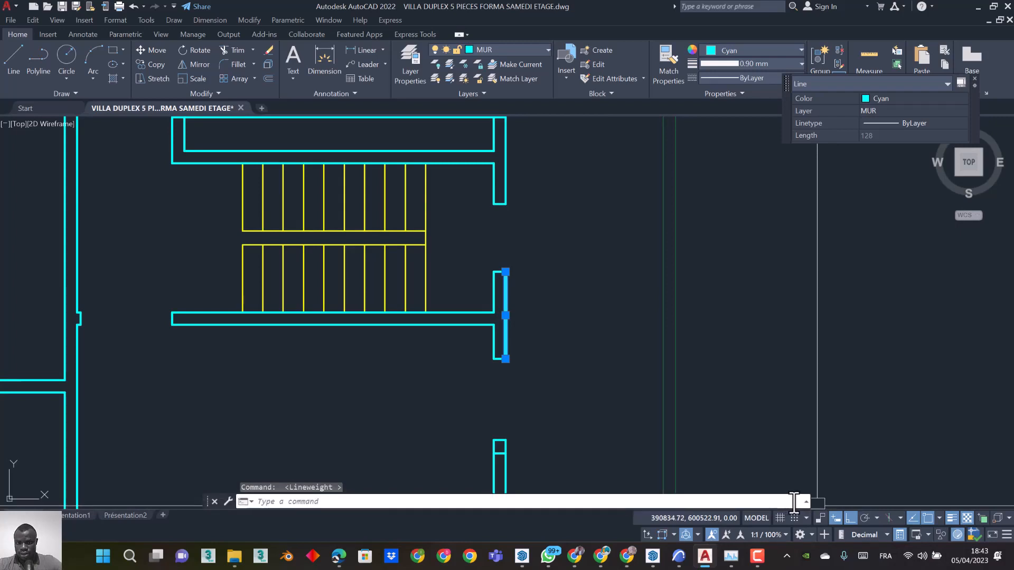
Check the LineWeight entry among the status bar customization options, and clear the line selection
click(1005, 535)
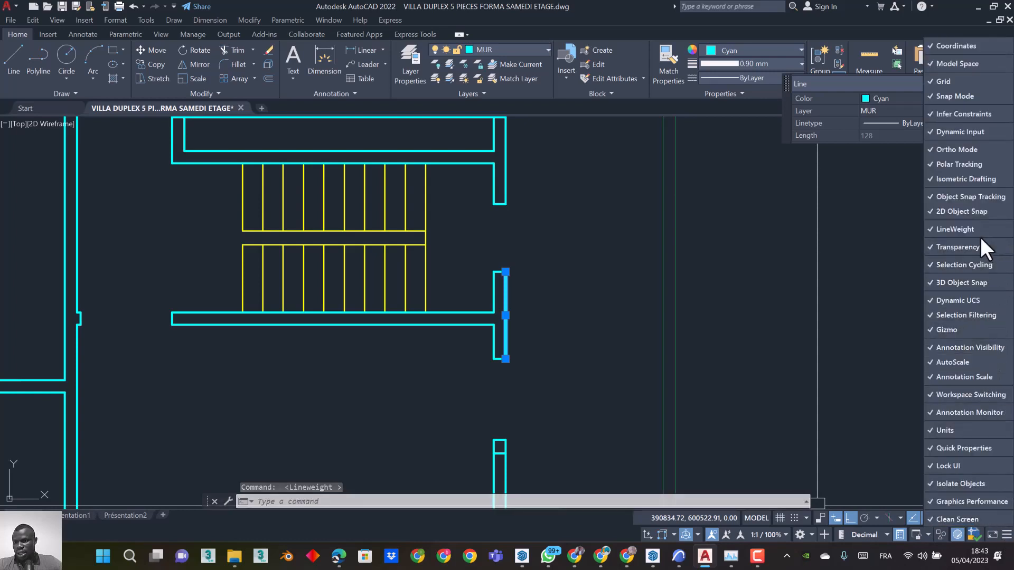
click(953, 228)
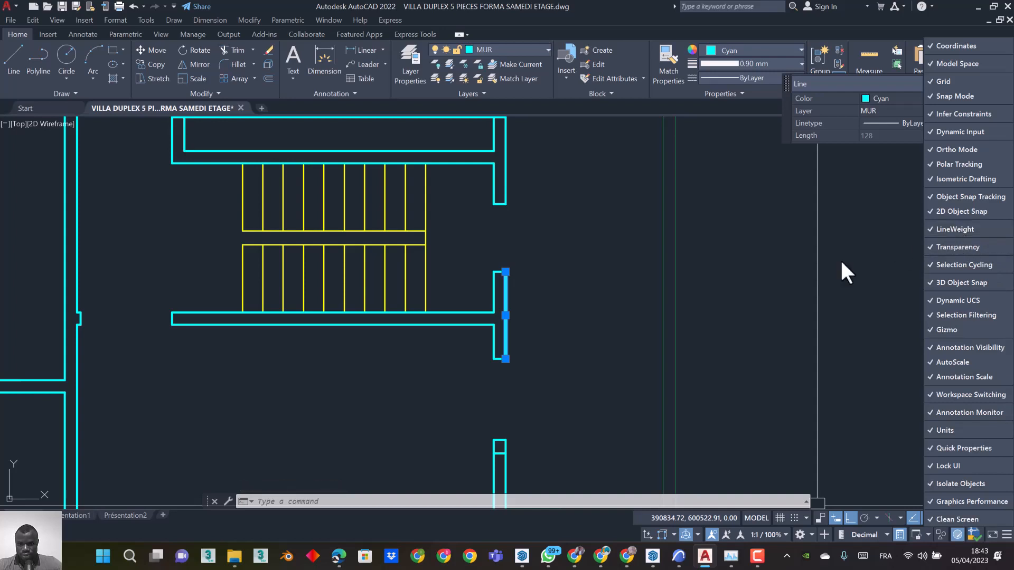
key(Escape)
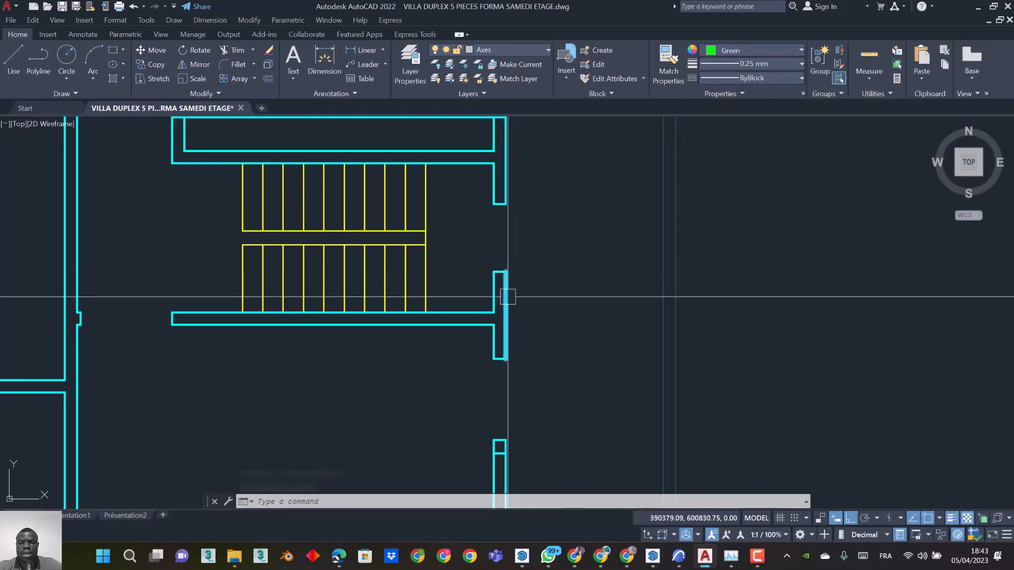
Set the linetype of the outer green boundary line on the MUR DE CLOTURE layer, east of the house, to HIDDEN
click(682, 241)
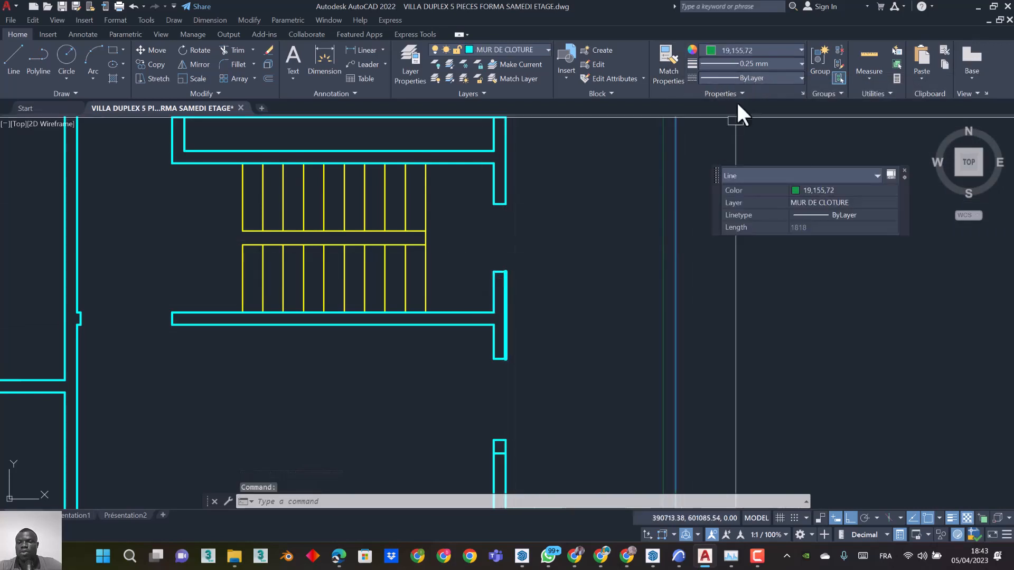
click(740, 78)
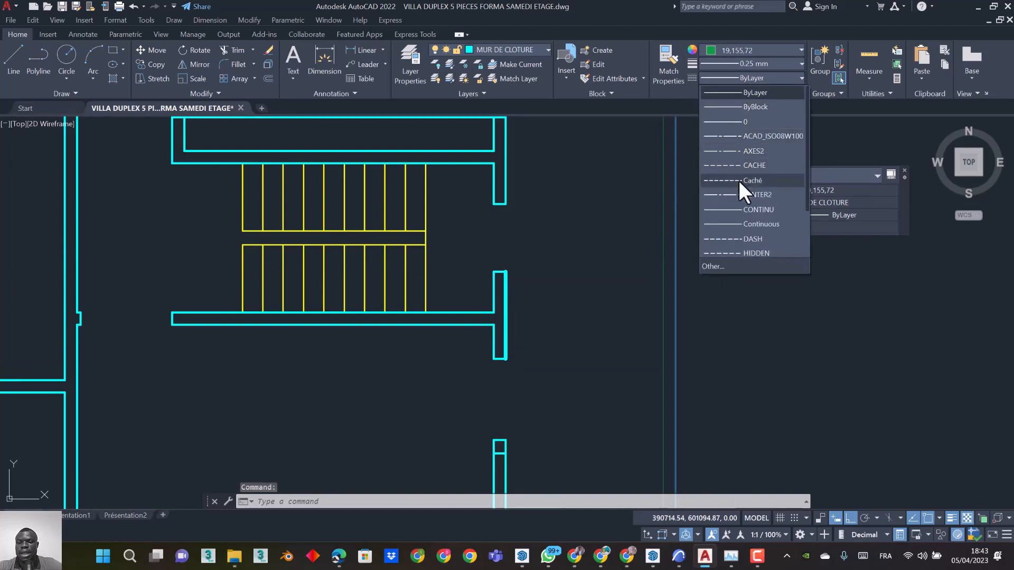
scroll(747, 192, down, 1)
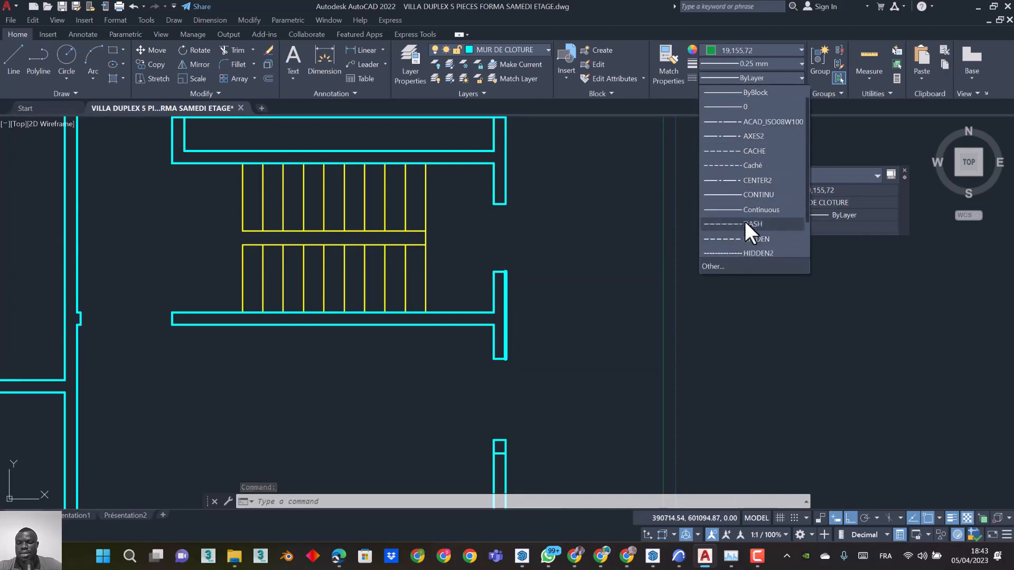
click(734, 239)
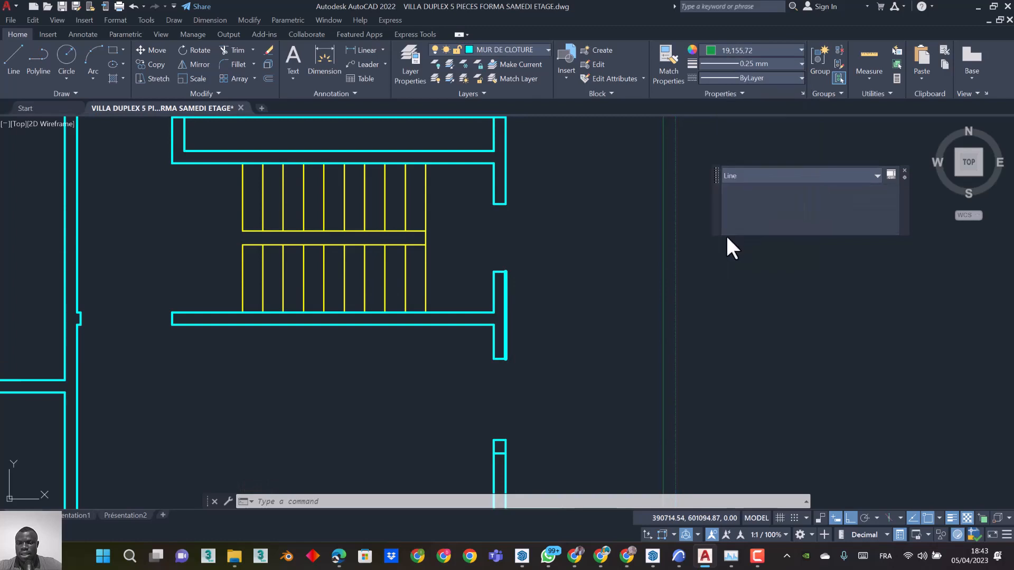
scroll(672, 214, up, 5)
scroll(613, 199, up, 2)
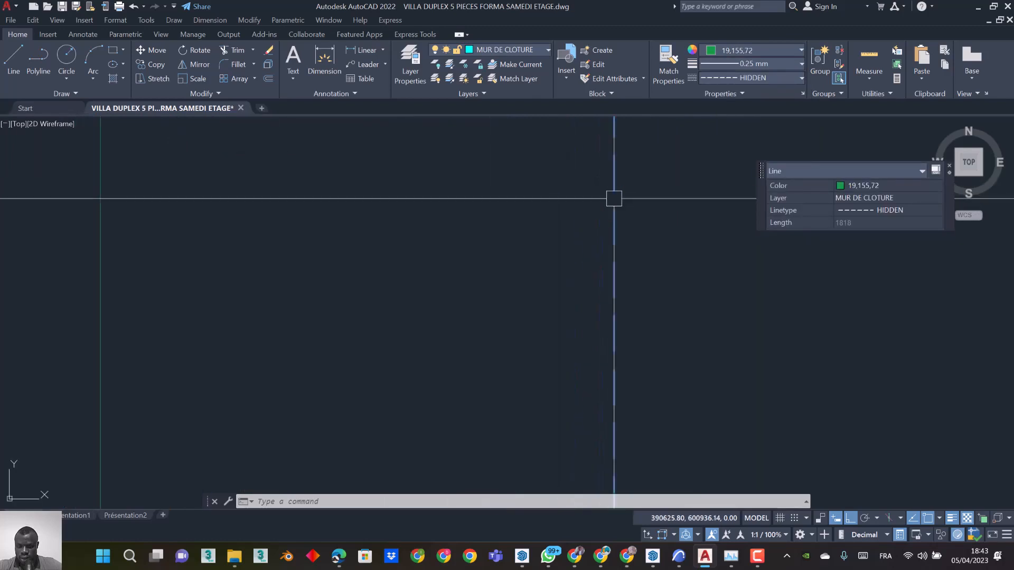
scroll(615, 233, down, 6)
scroll(615, 232, down, 5)
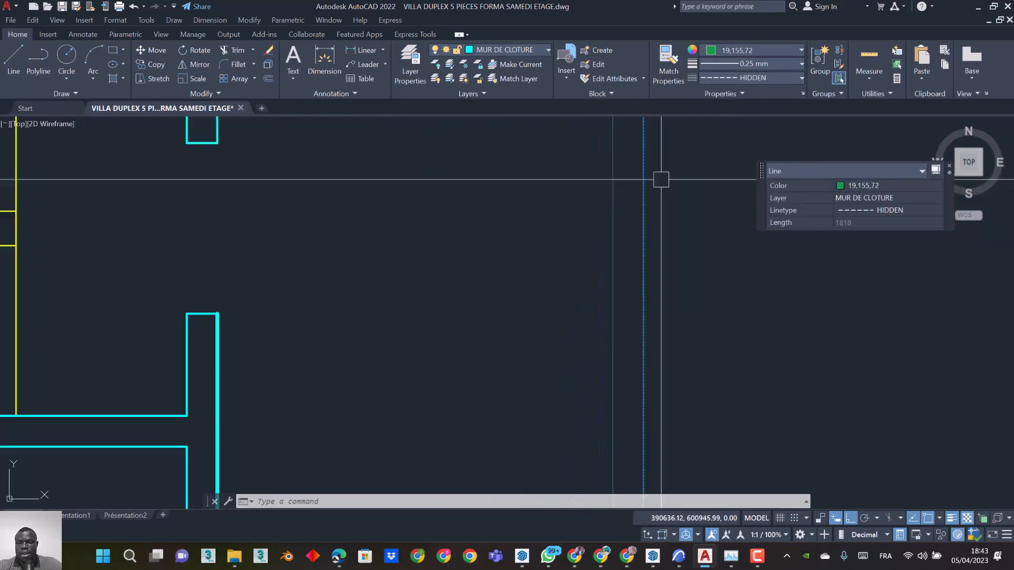
middle_drag(659, 179, 579, 211)
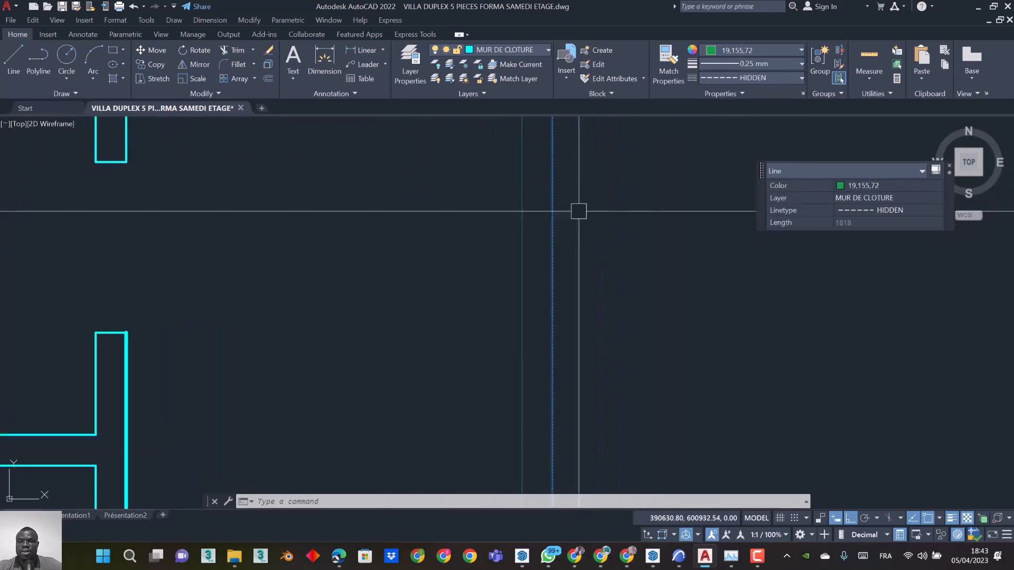
Load the ZIGZAG linetype from the acadiso.lin file into the drawing through the Linetype Manager
click(729, 85)
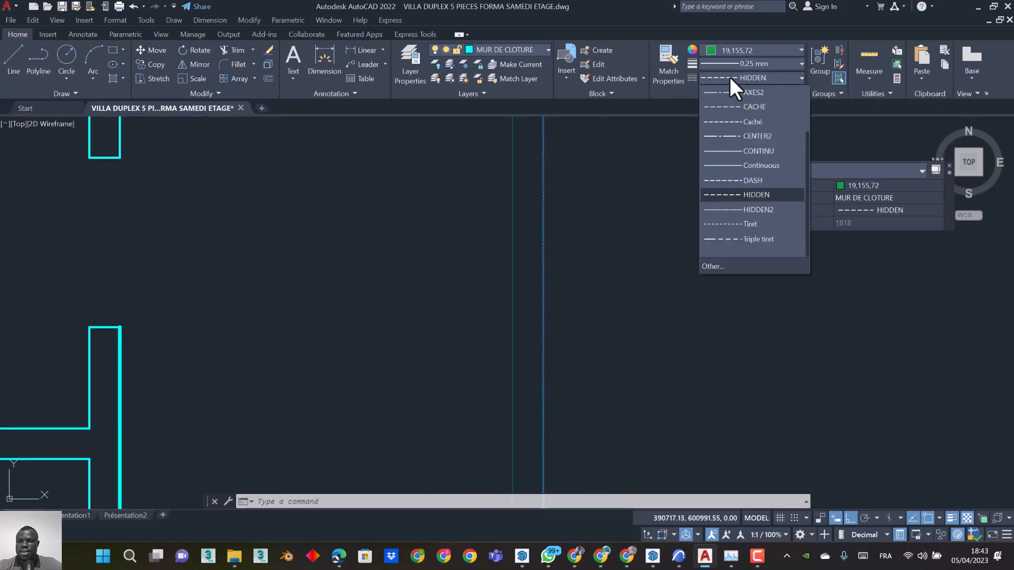
click(713, 266)
drag(502, 151, 547, 94)
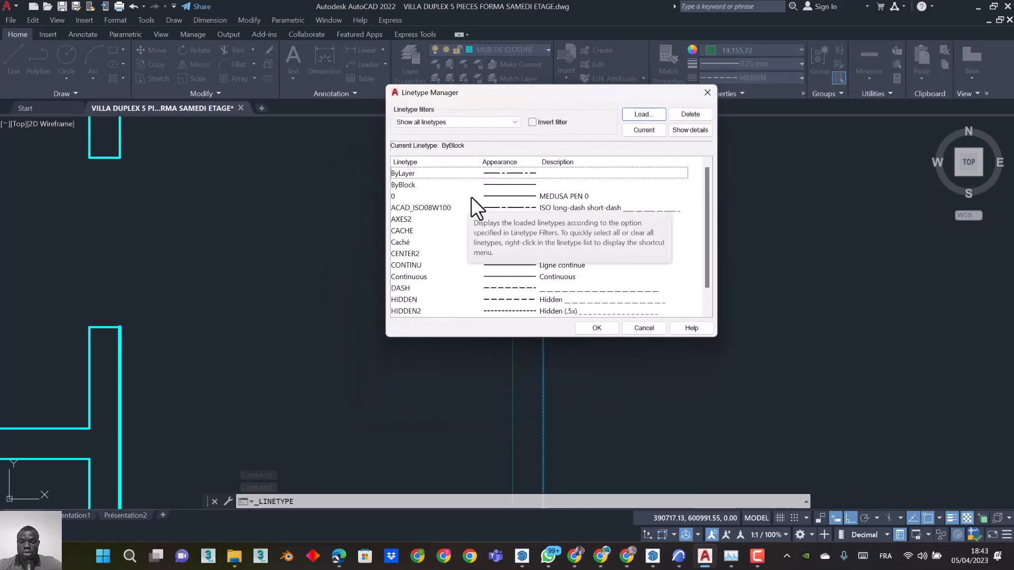
scroll(534, 215, down, 1)
scroll(527, 229, up, 1)
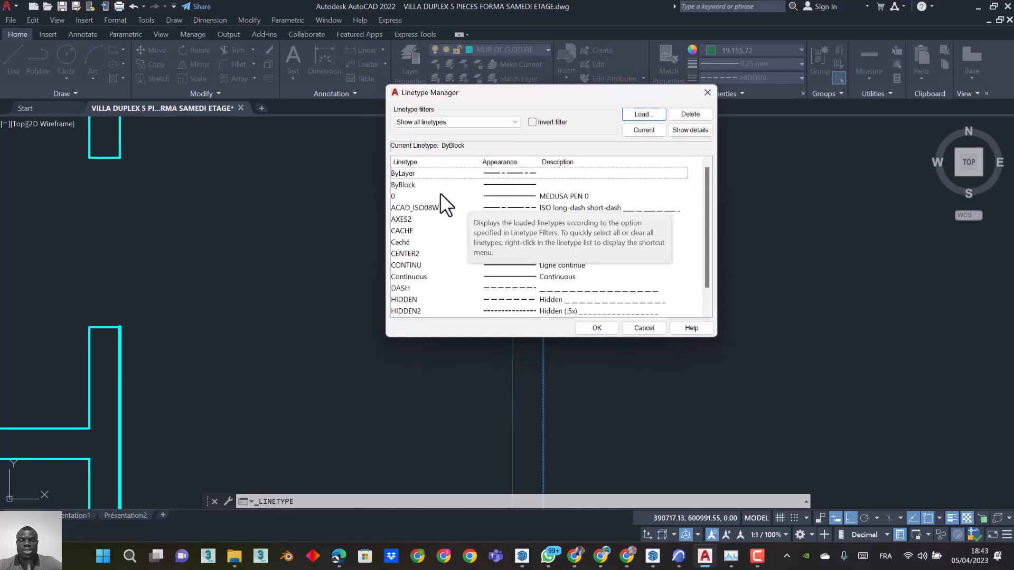
click(647, 118)
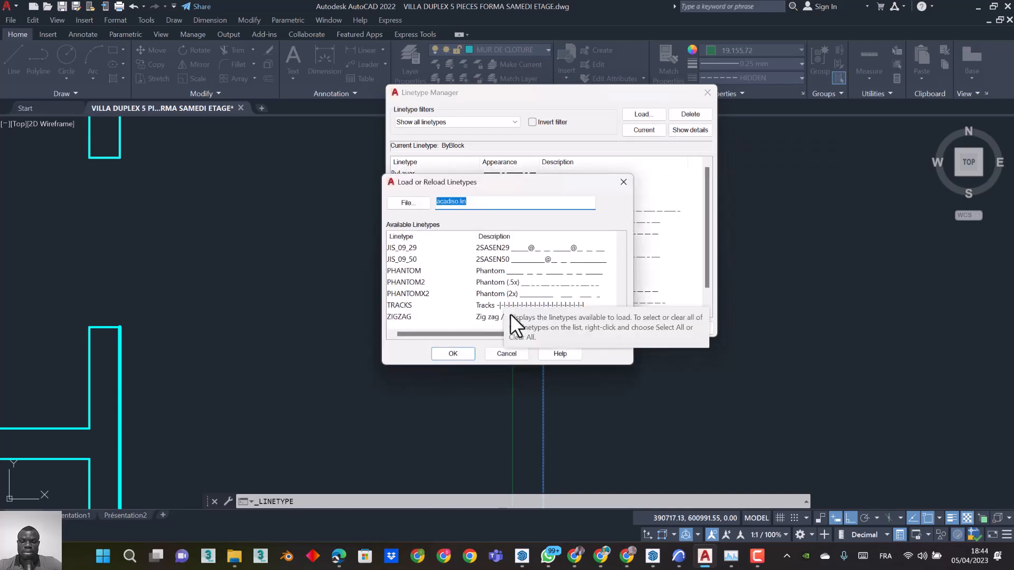
click(511, 319)
click(453, 353)
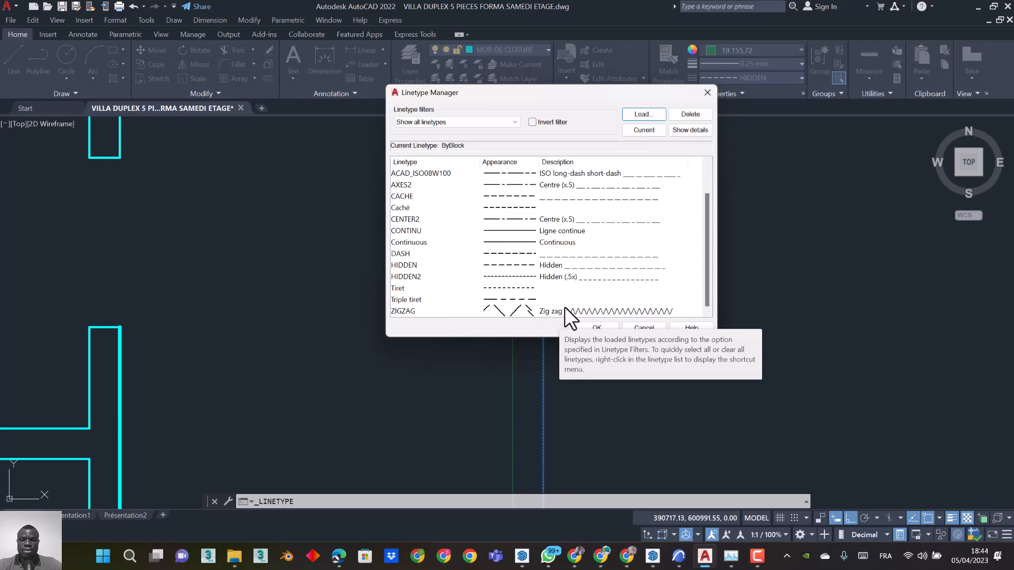
click(597, 328)
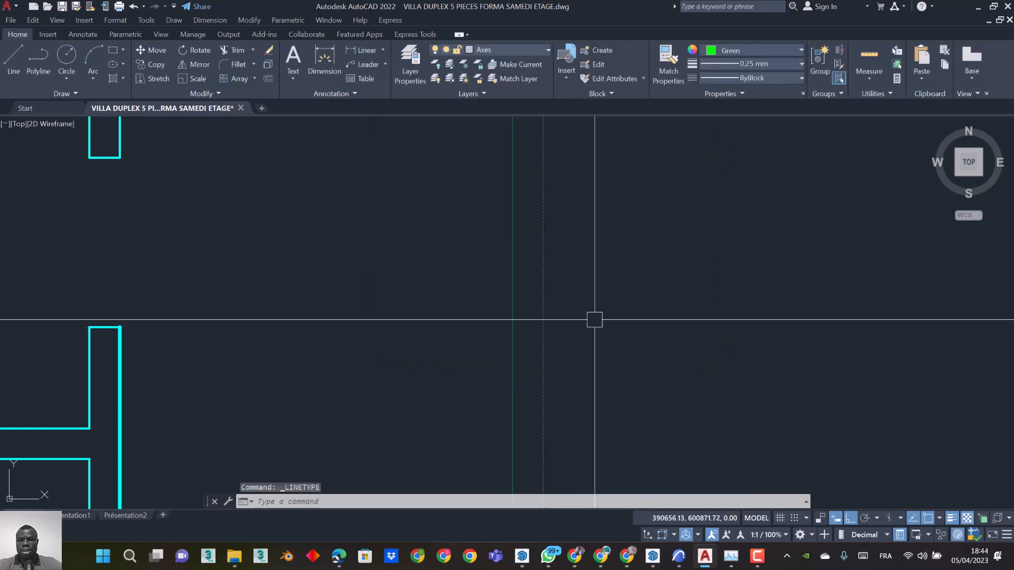
Set the linetype of the outer green boundary line east of the house to ZIGZAG
click(541, 192)
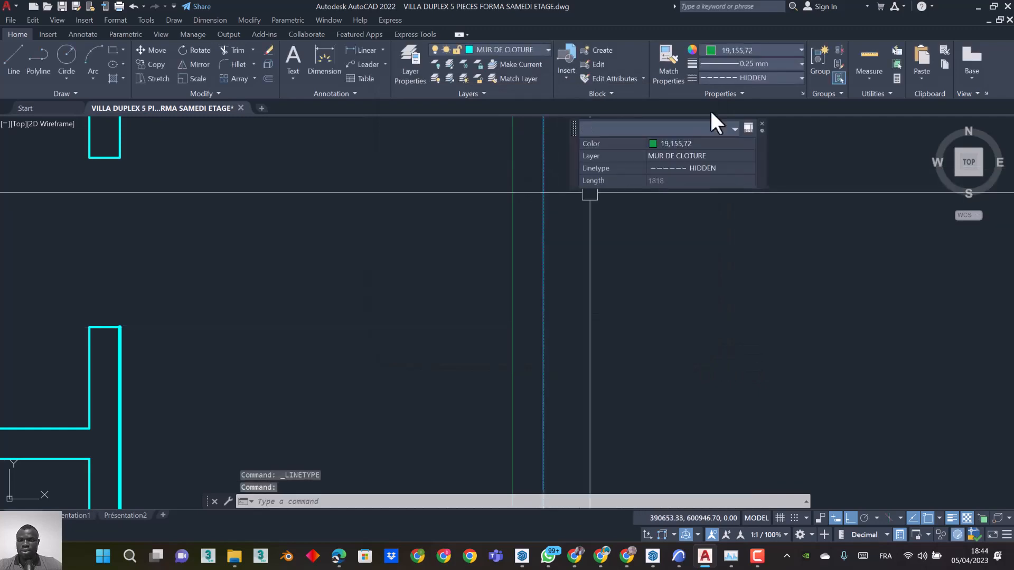
click(735, 77)
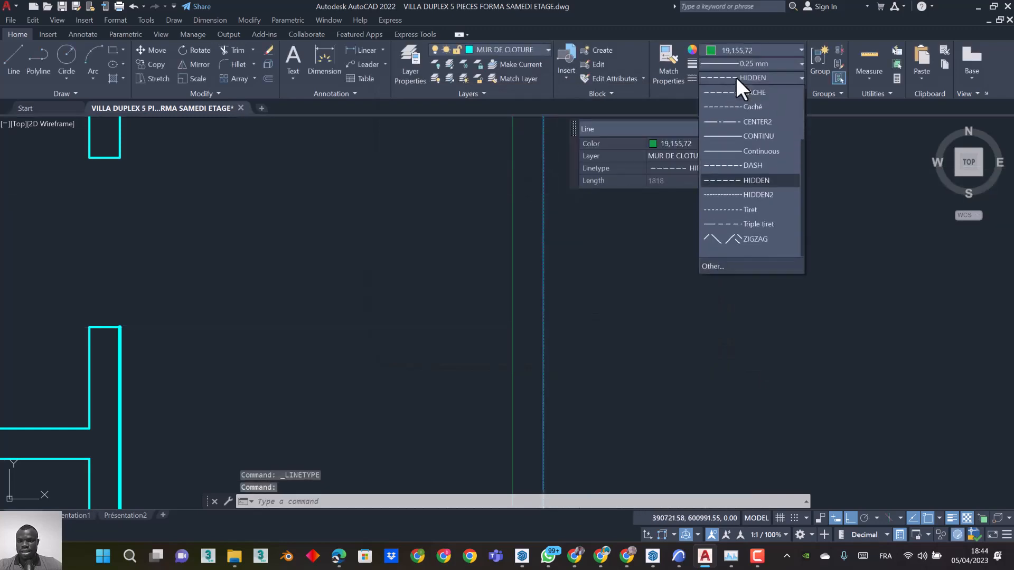
click(740, 238)
scroll(697, 261, down, 4)
key(Escape)
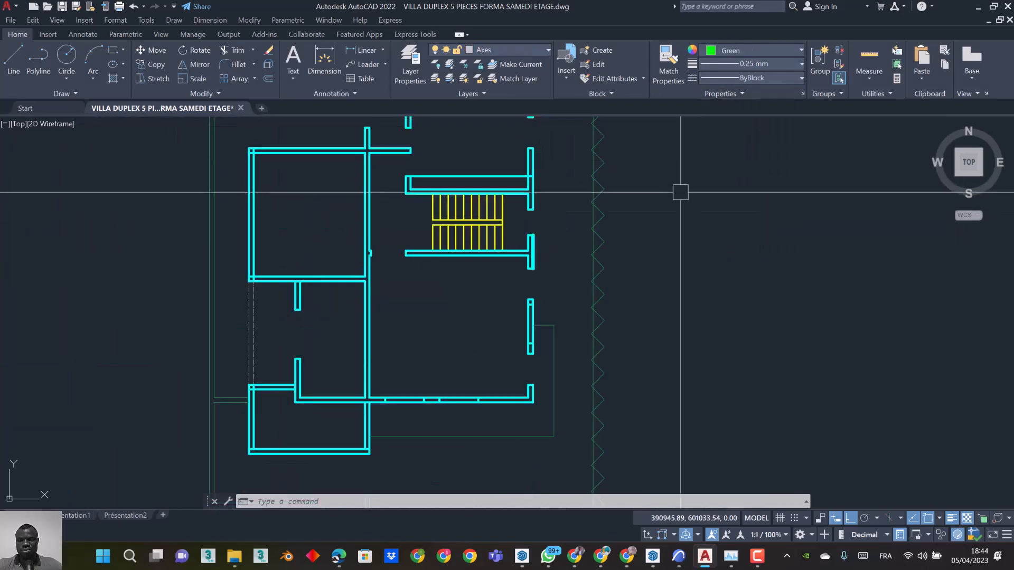
Set the transparency of the zigzag boundary line east of the house to 69
click(726, 94)
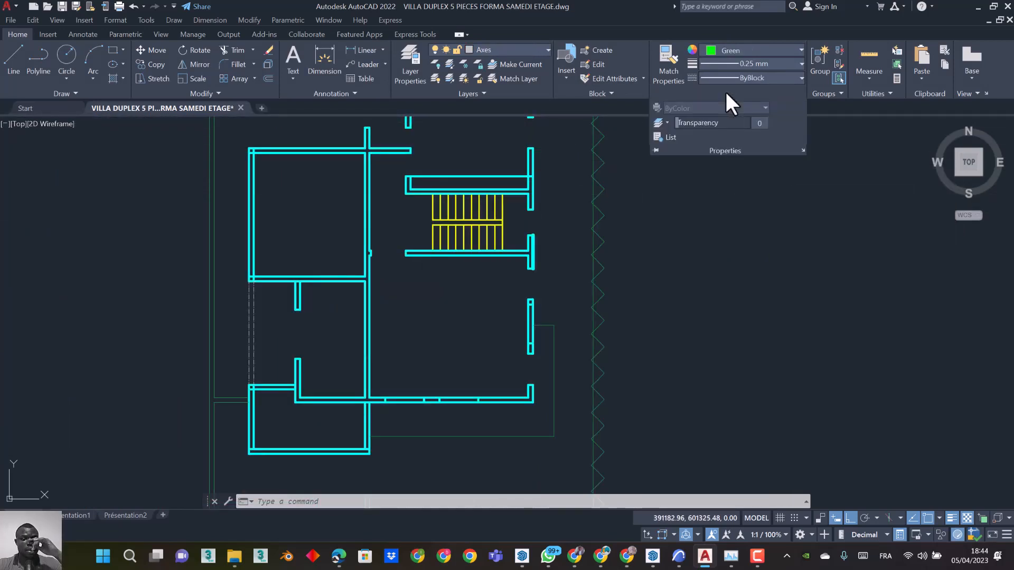
click(590, 226)
key(Escape)
click(606, 213)
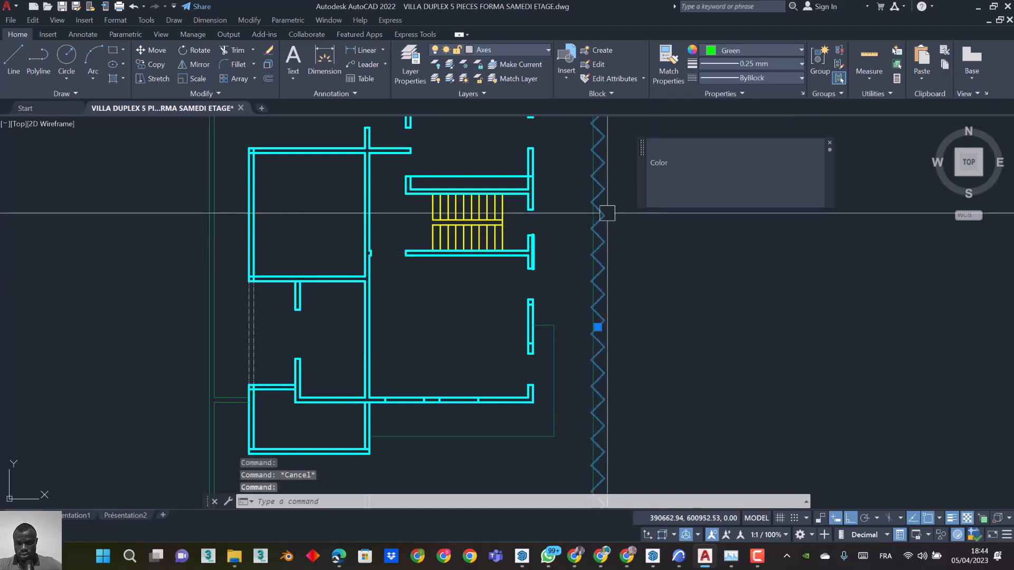
click(737, 91)
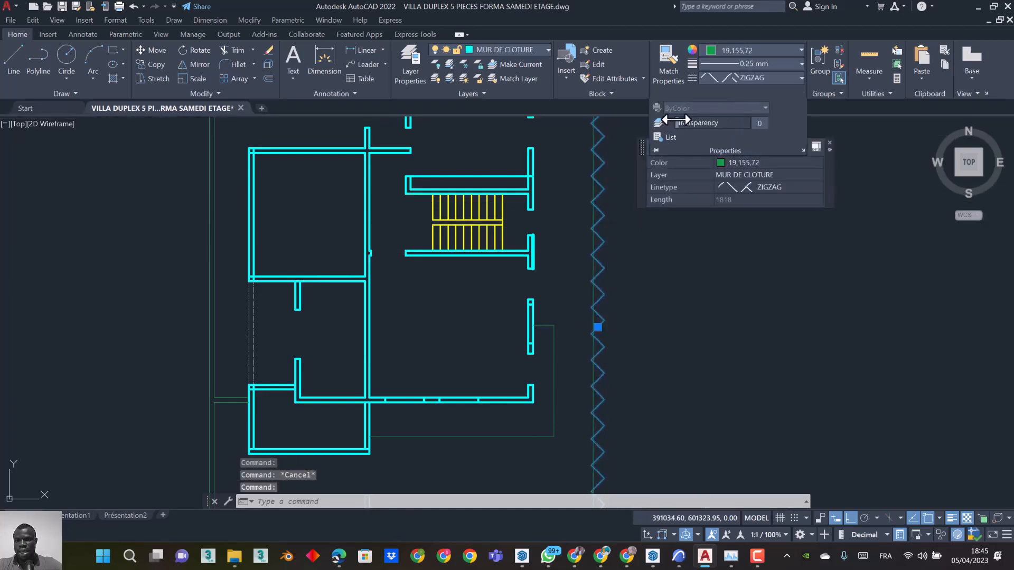
drag(685, 123, 778, 127)
click(649, 276)
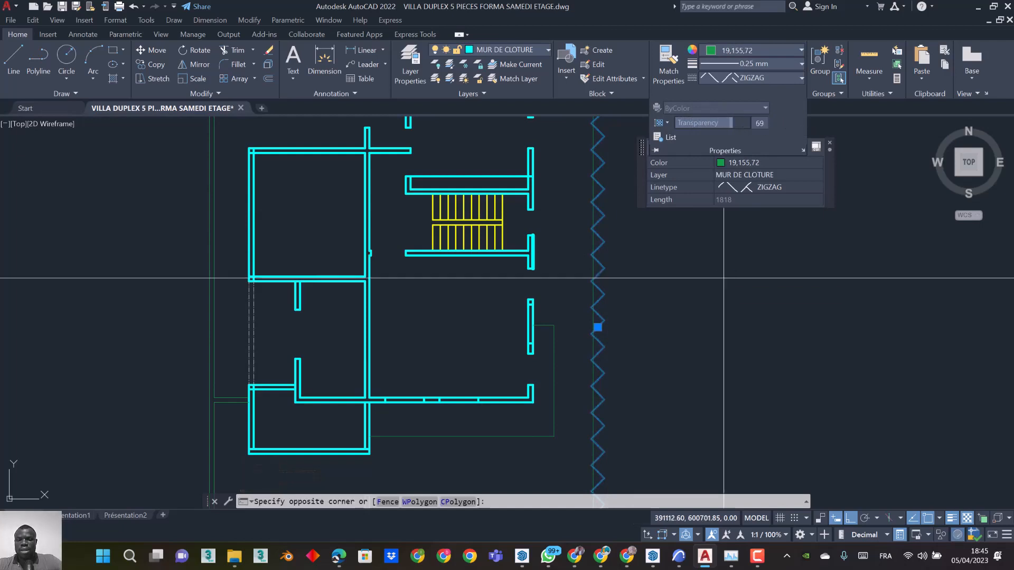
Deselect the zigzag boundary line east of the house and examine its transparency effect up close
key(Escape)
key(Escape)
key(Escape)
scroll(602, 206, up, 7)
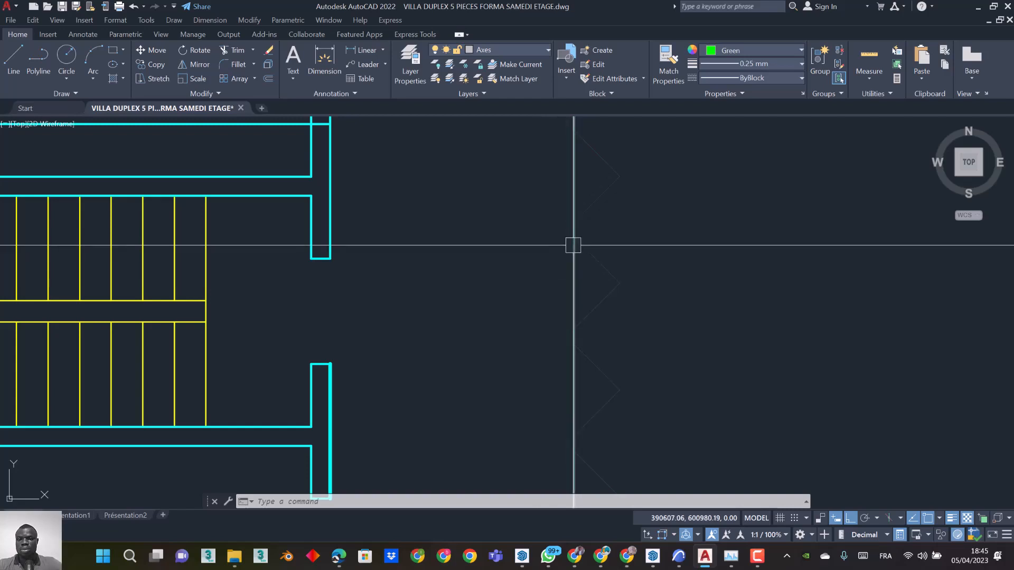
click(728, 95)
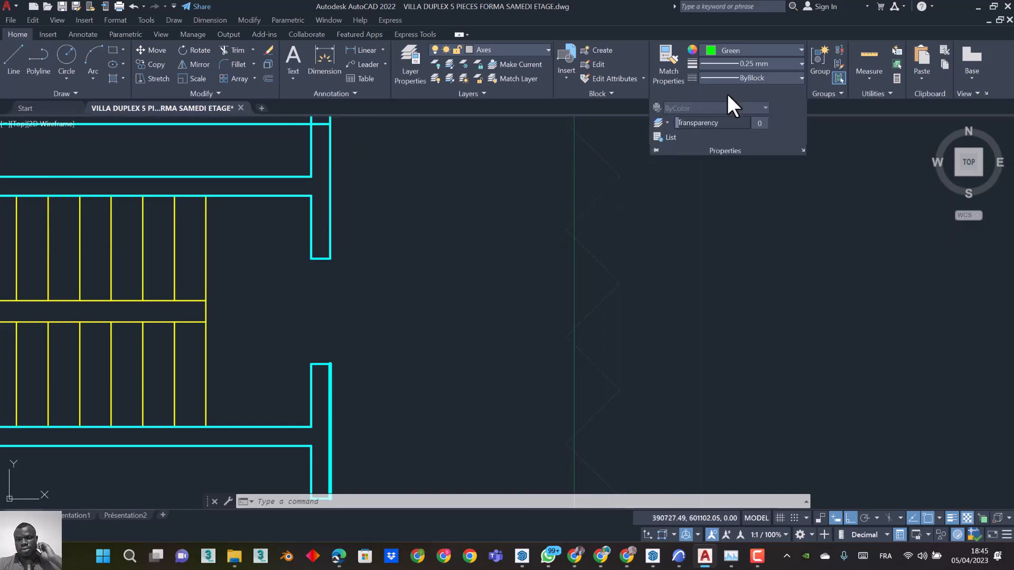
key(Escape)
key(Escape)
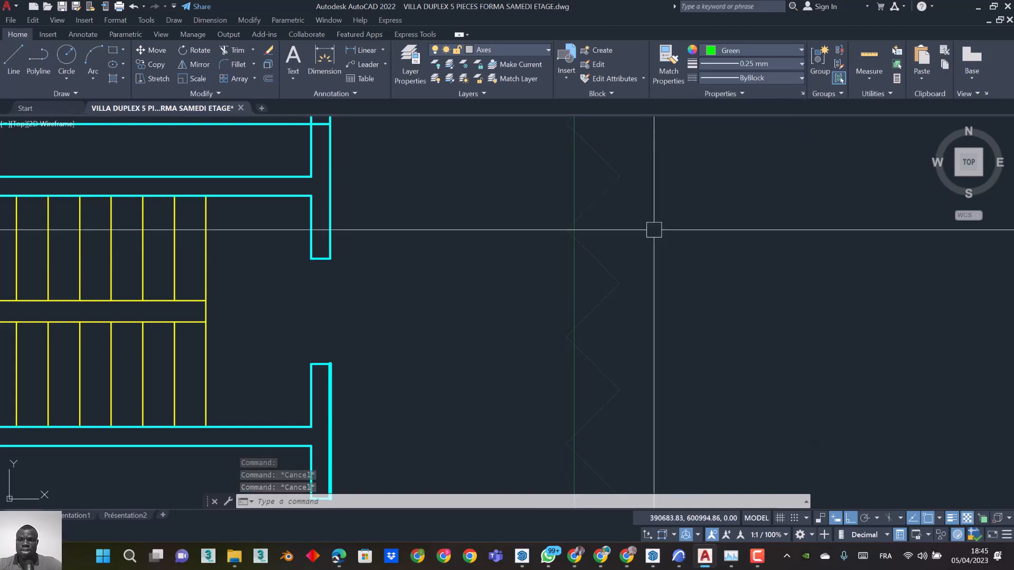
scroll(653, 230, down, 8)
scroll(595, 312, up, 2)
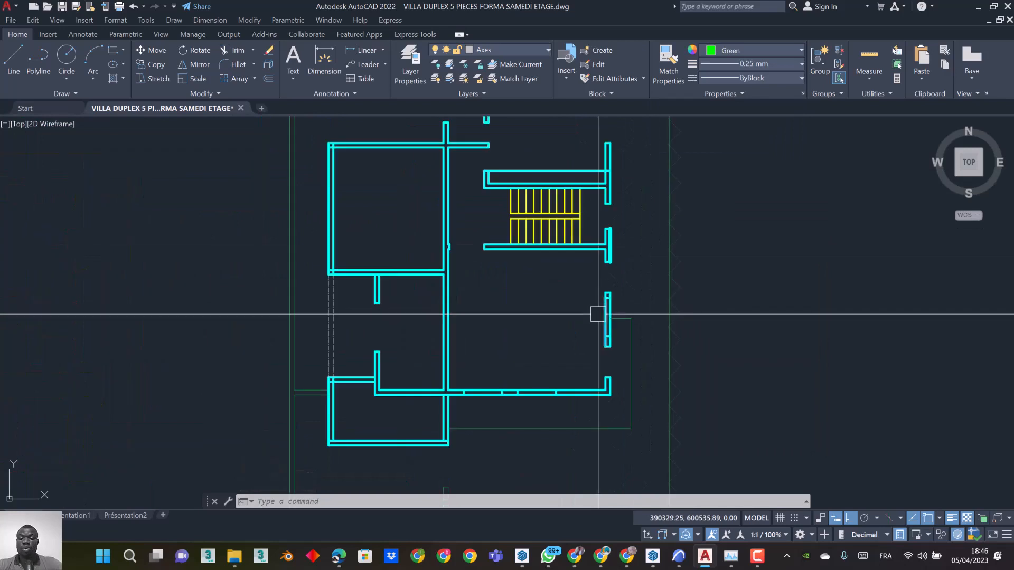
Inspect the quick properties of the vertical MUR wall line between the large west room and the hall
middle_drag(492, 268, 530, 310)
key(Escape)
click(479, 241)
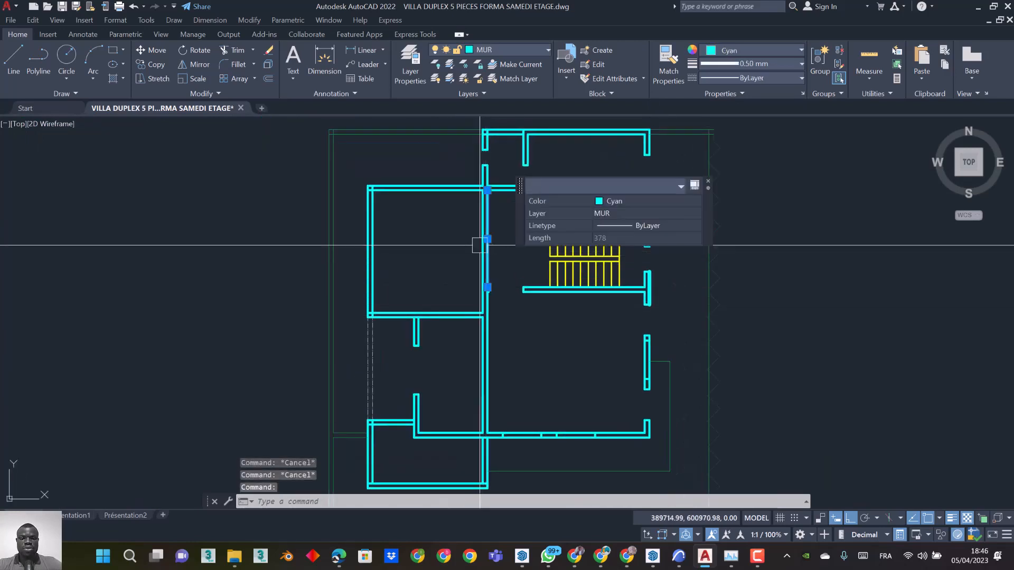
key(Escape)
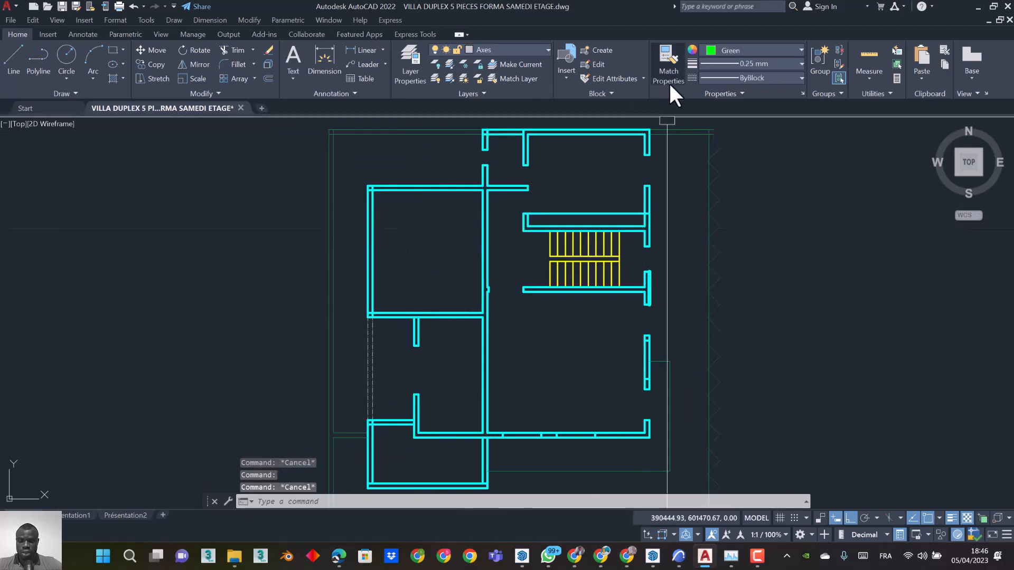
text(rec)
key(Return)
key(Escape)
Draw a rectangle along the inner wall faces of the large room on the west side of the house
scroll(489, 302, up, 3)
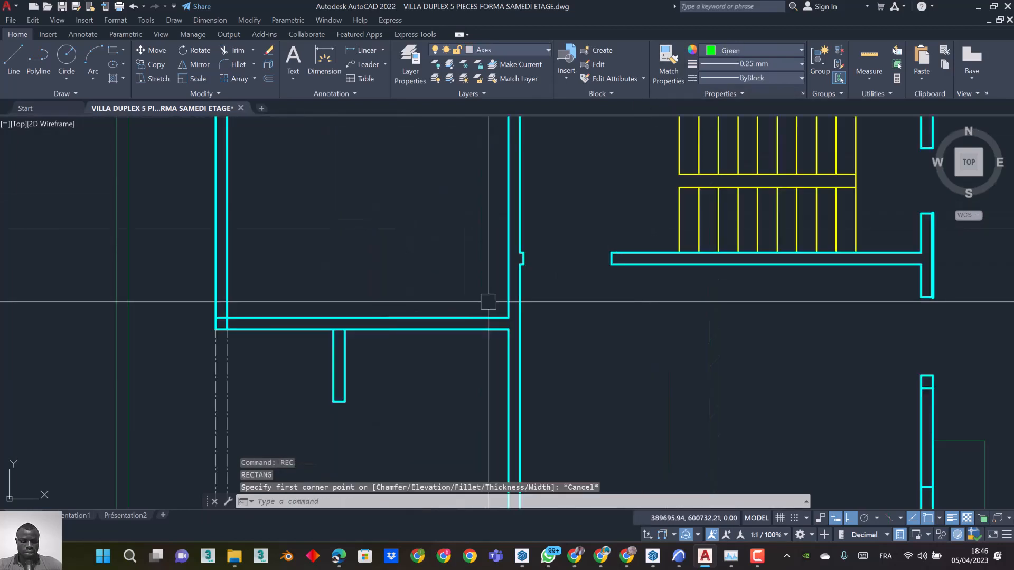
text(REC)
key(Return)
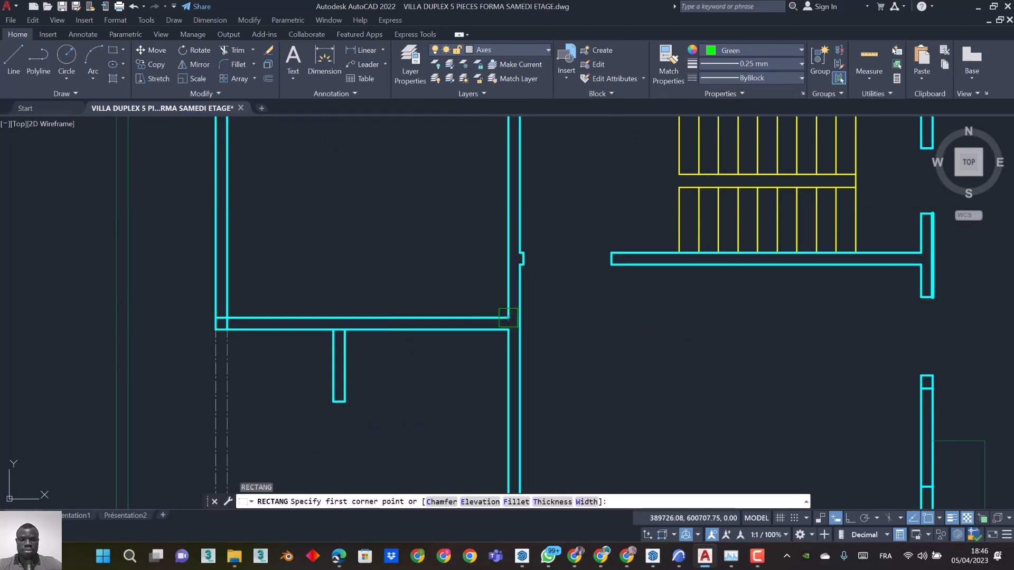
scroll(514, 322, down, 4)
click(514, 324)
scroll(482, 270, up, 6)
click(365, 209)
scroll(415, 231, down, 4)
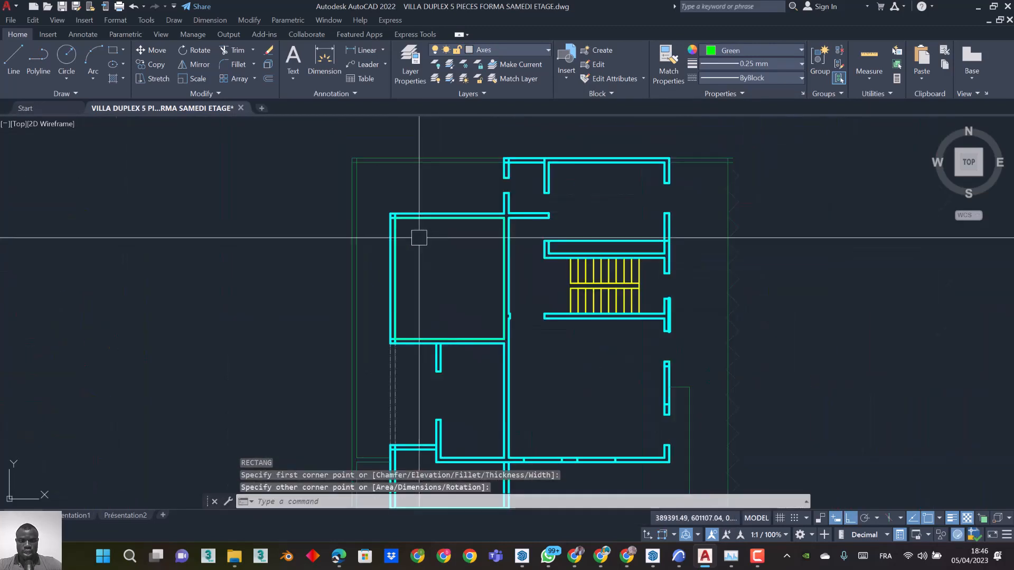
Trace the large room south of the stairs and the hall beside them with an open polyline along the inner wall faces
middle_drag(473, 333, 471, 283)
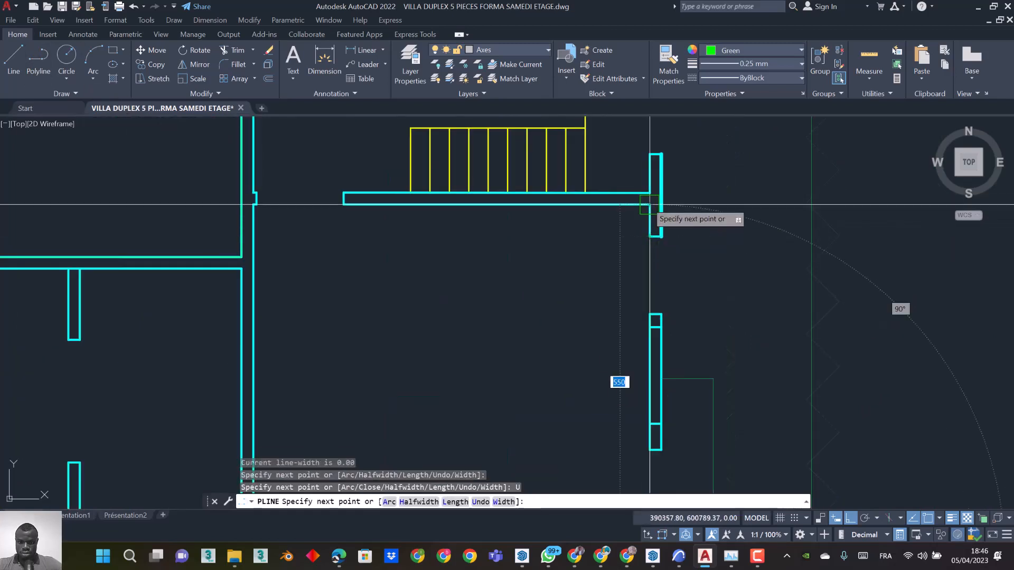
click(343, 203)
middle_drag(351, 132, 350, 260)
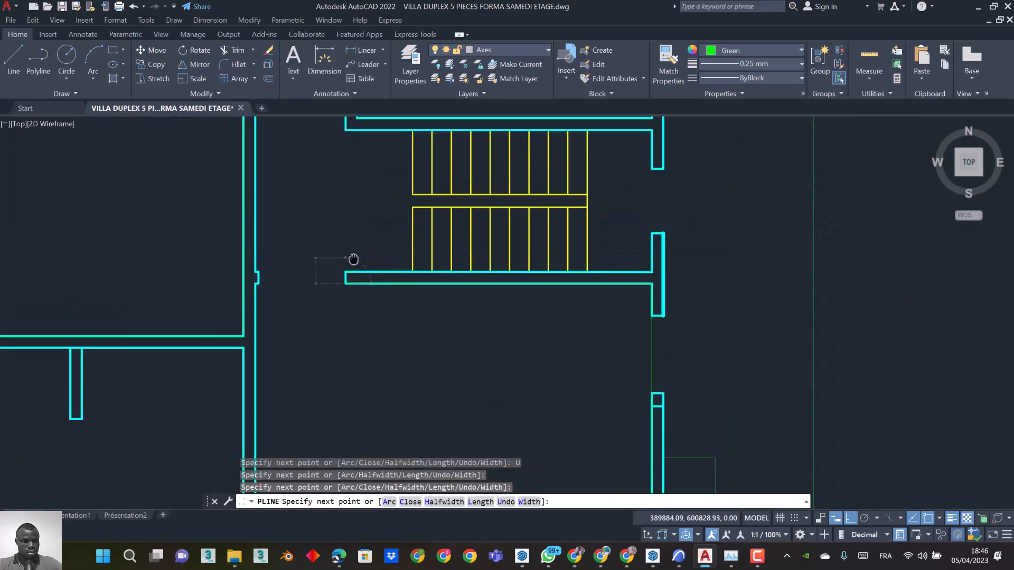
middle_drag(343, 162, 343, 280)
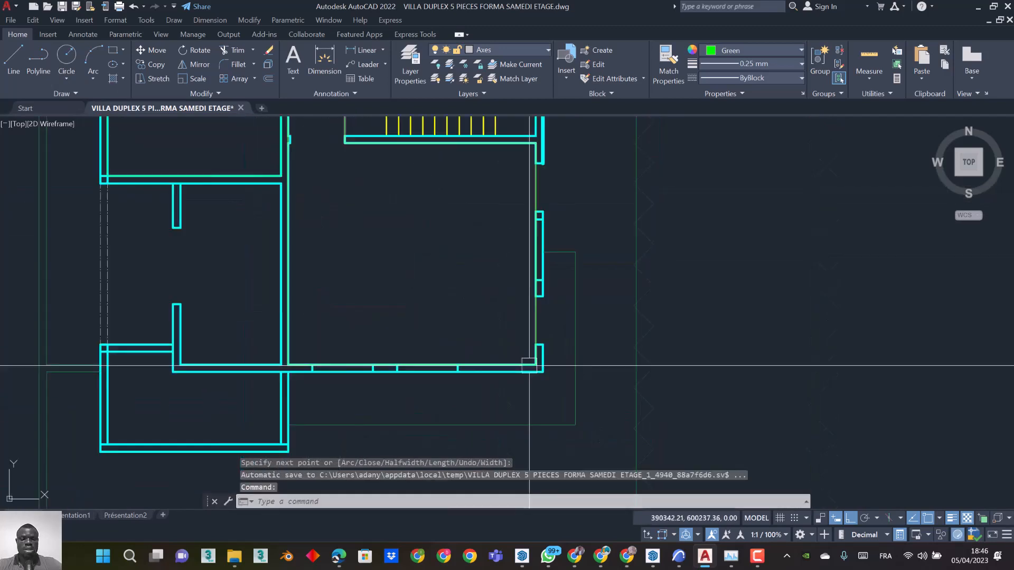
middle_drag(437, 303, 440, 358)
scroll(450, 346, down, 2)
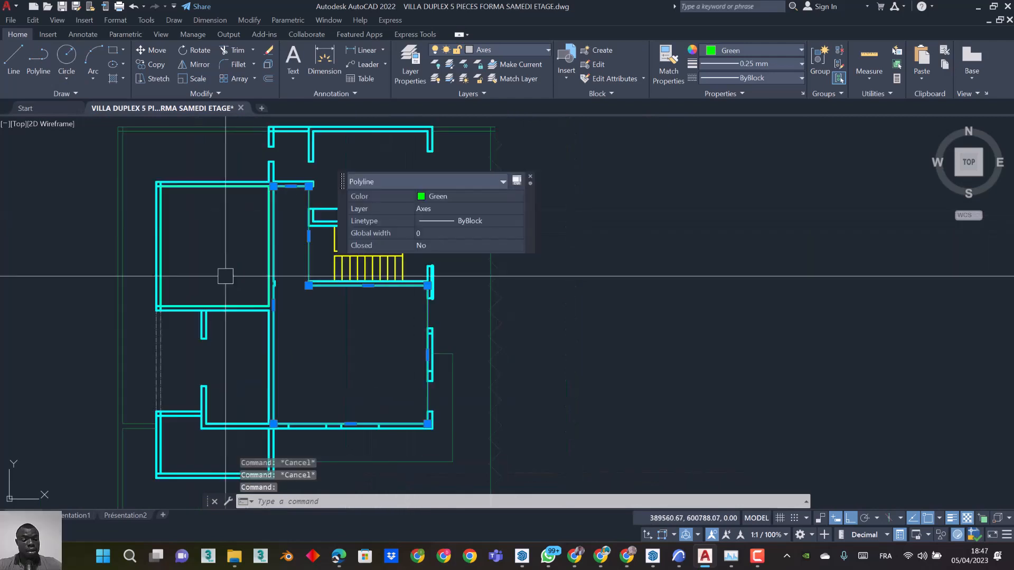
Open the full properties of the traced polyline and review its layer, linetype, linetype scale and plot style
right_click(610, 324)
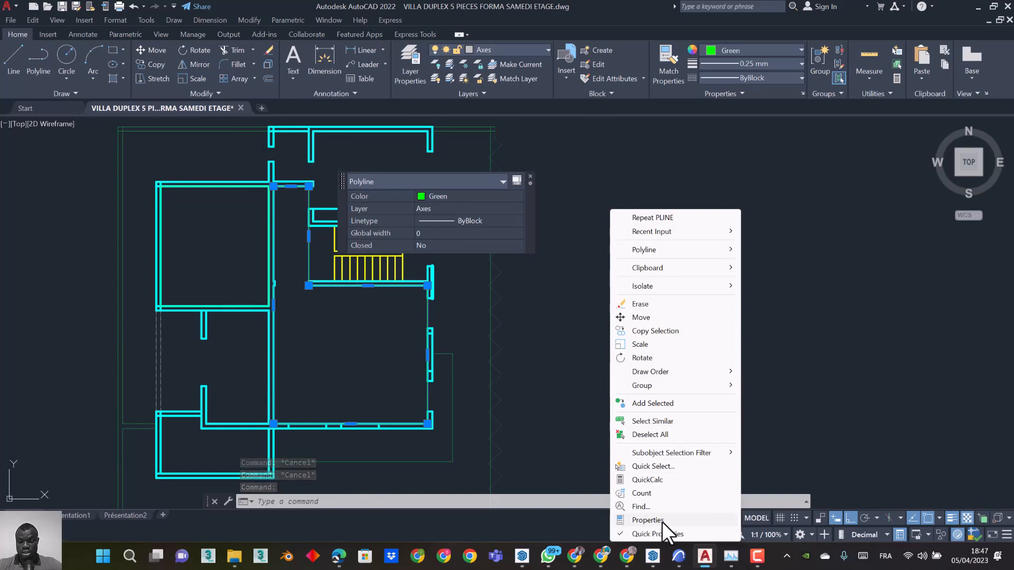
click(647, 520)
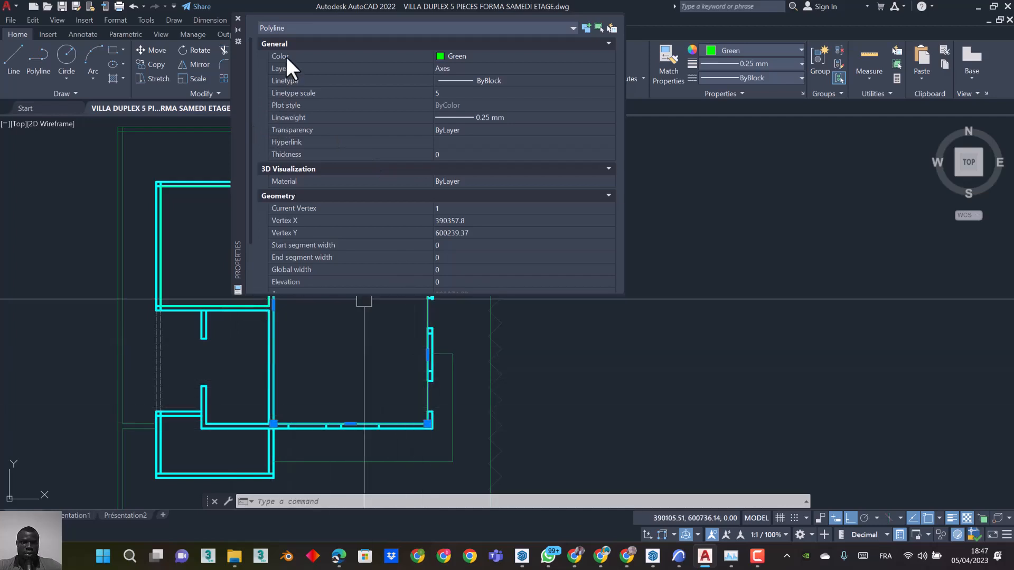
click(468, 70)
click(476, 75)
click(290, 94)
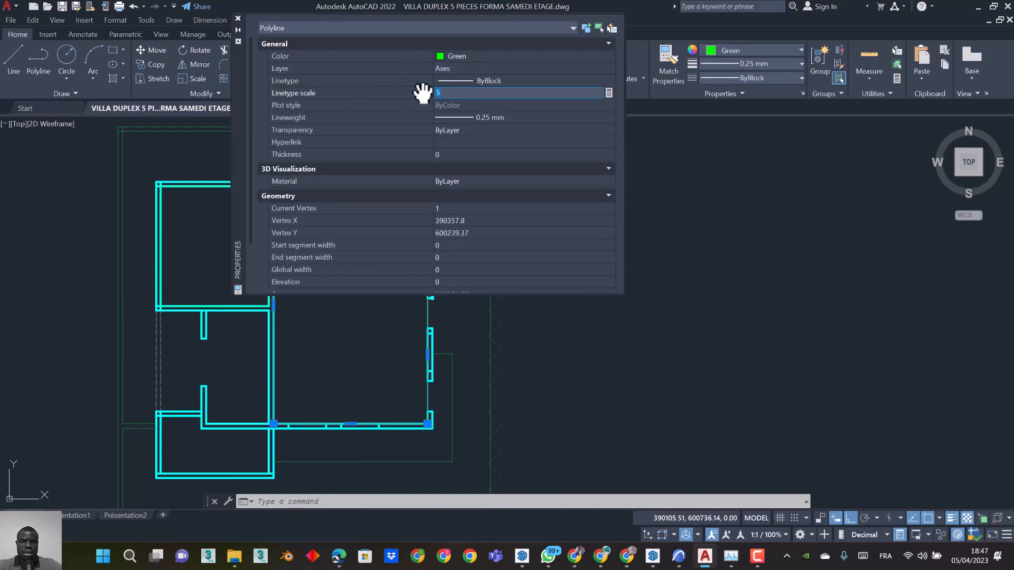
click(492, 81)
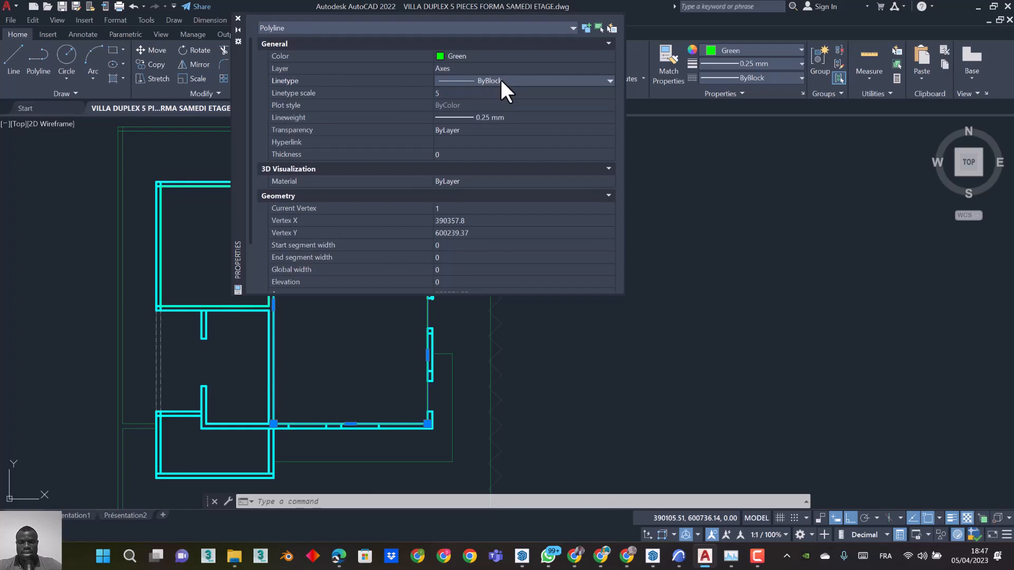
click(401, 105)
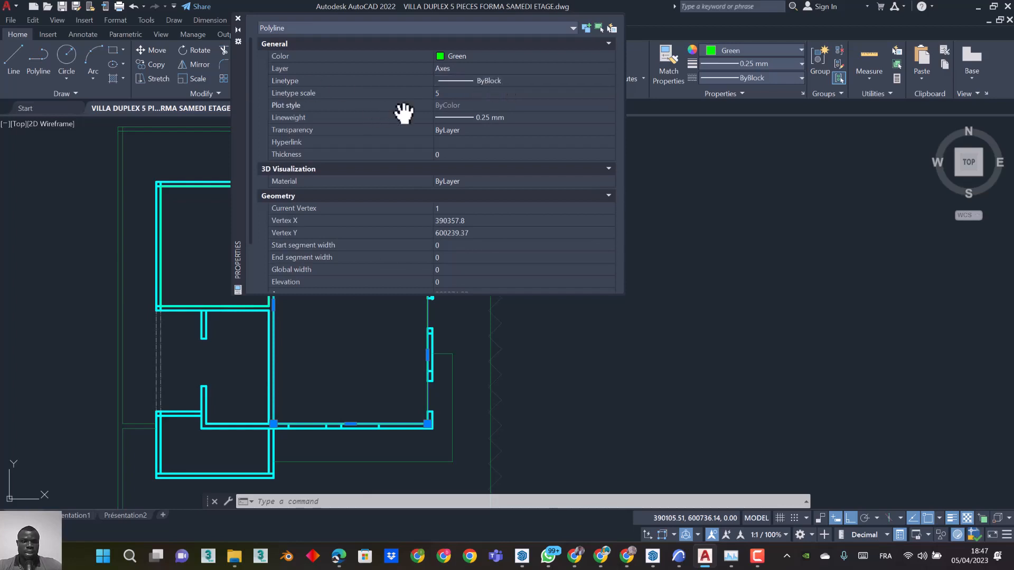
Read the area and length of the traced polyline in its geometry properties, and deselect it
scroll(446, 131, down, 2)
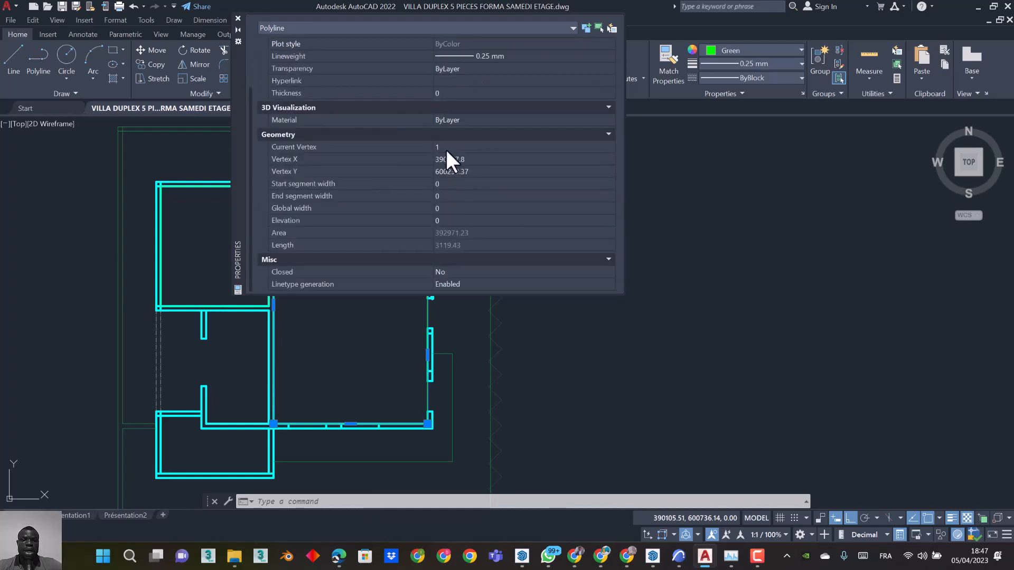
click(285, 236)
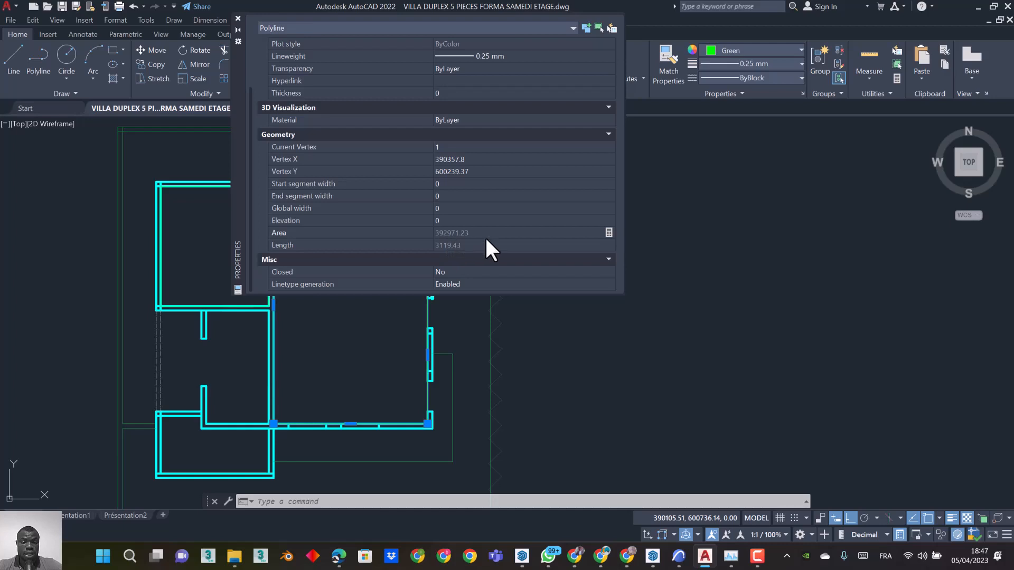
scroll(288, 355, down, 4)
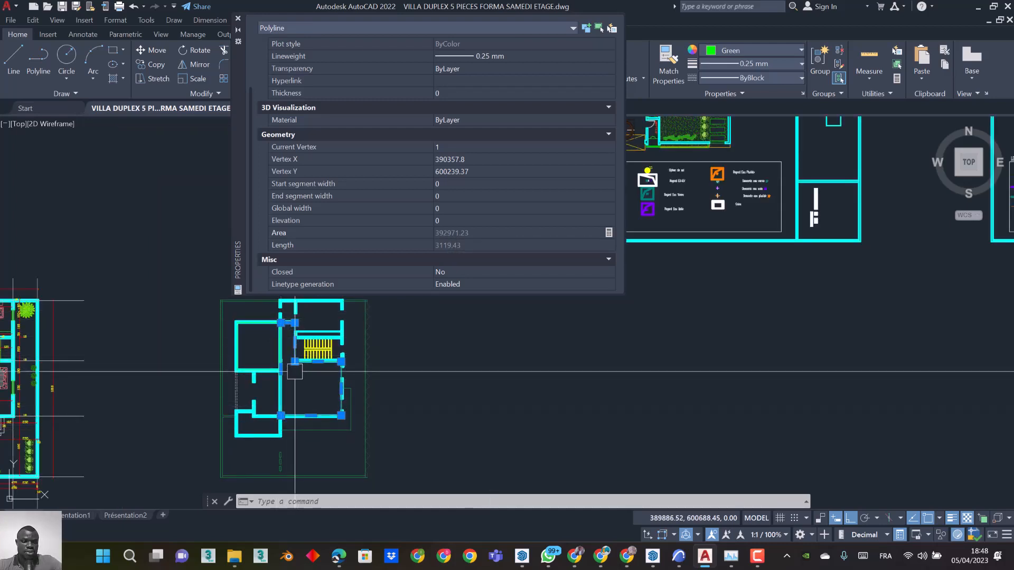
scroll(282, 411, up, 2)
middle_drag(291, 364, 290, 408)
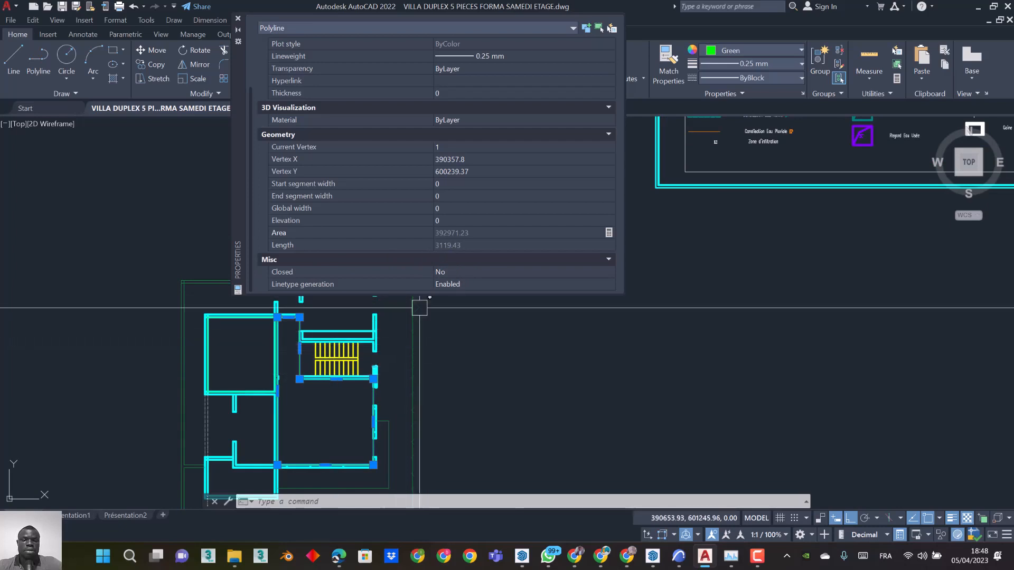
scroll(409, 256, up, 3)
key(Escape)
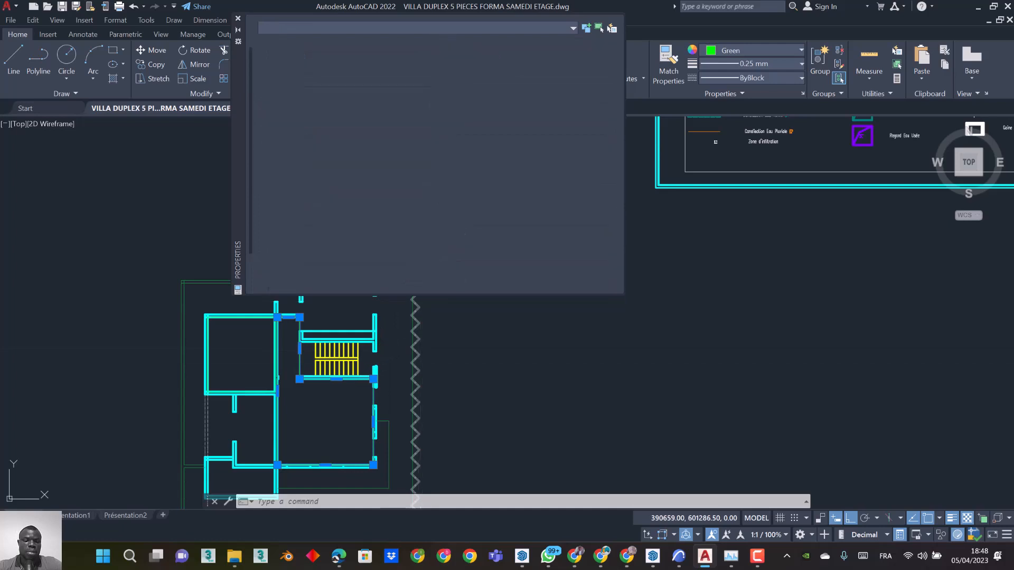
Examine the geometry properties of the rectangle in the large west room and close the Properties palette
scroll(222, 367, up, 3)
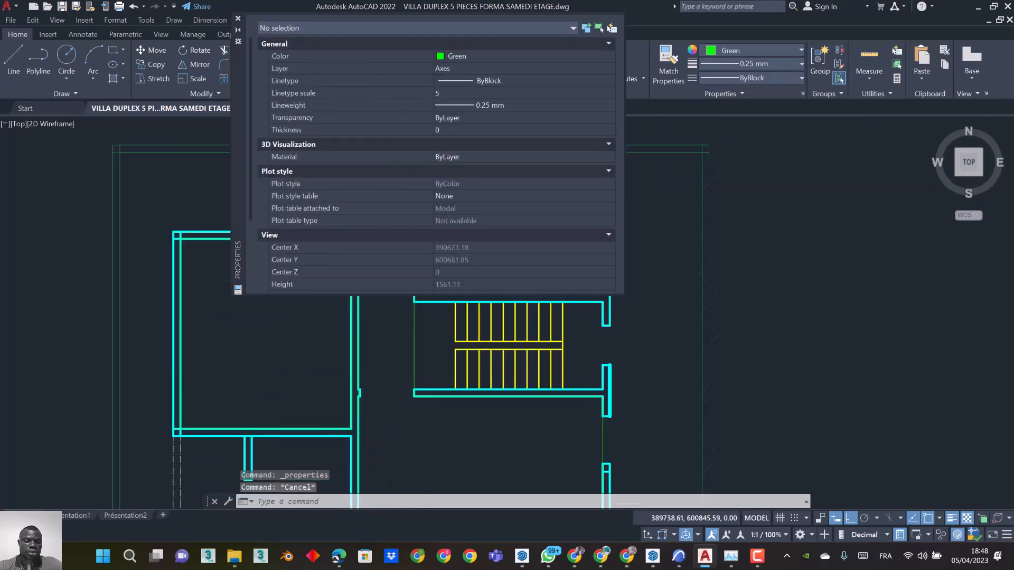
click(181, 410)
scroll(448, 135, down, 3)
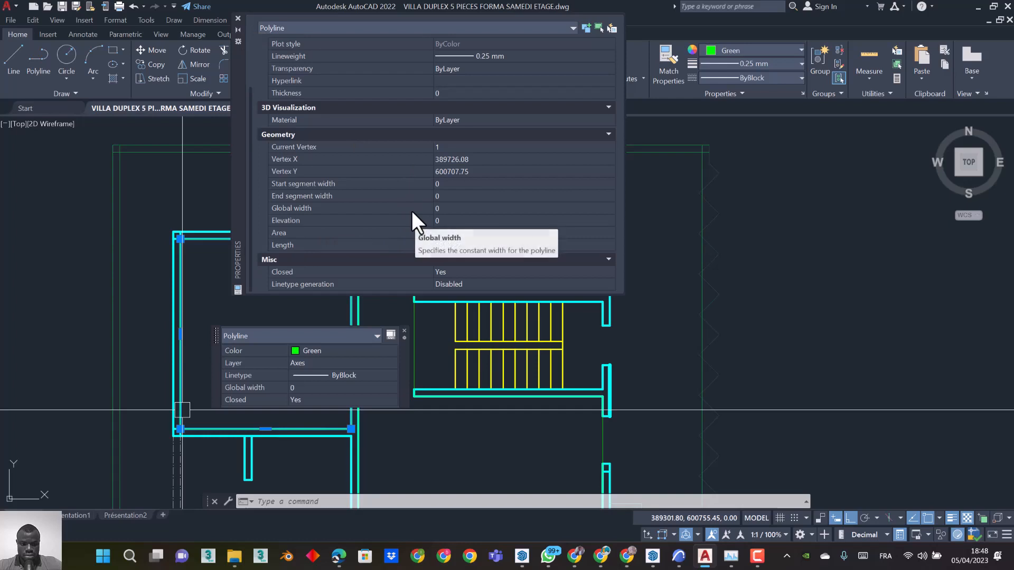
key(Escape)
key(Escape)
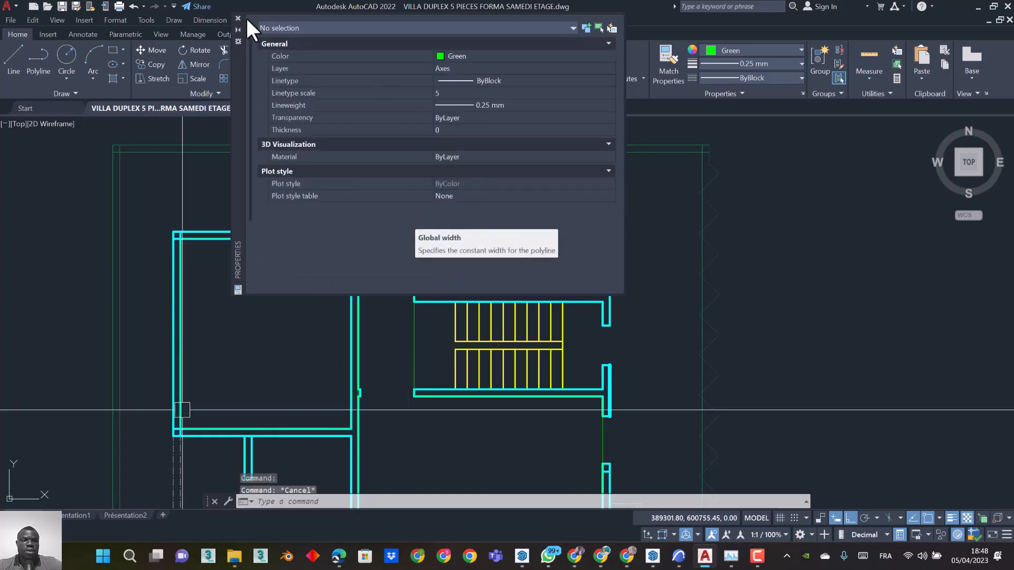
click(238, 18)
key(Escape)
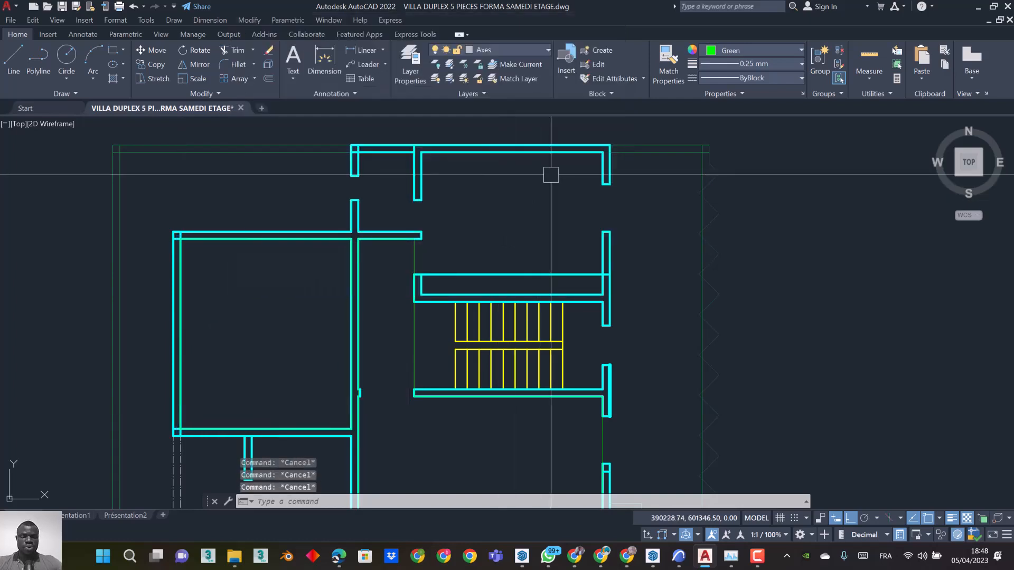